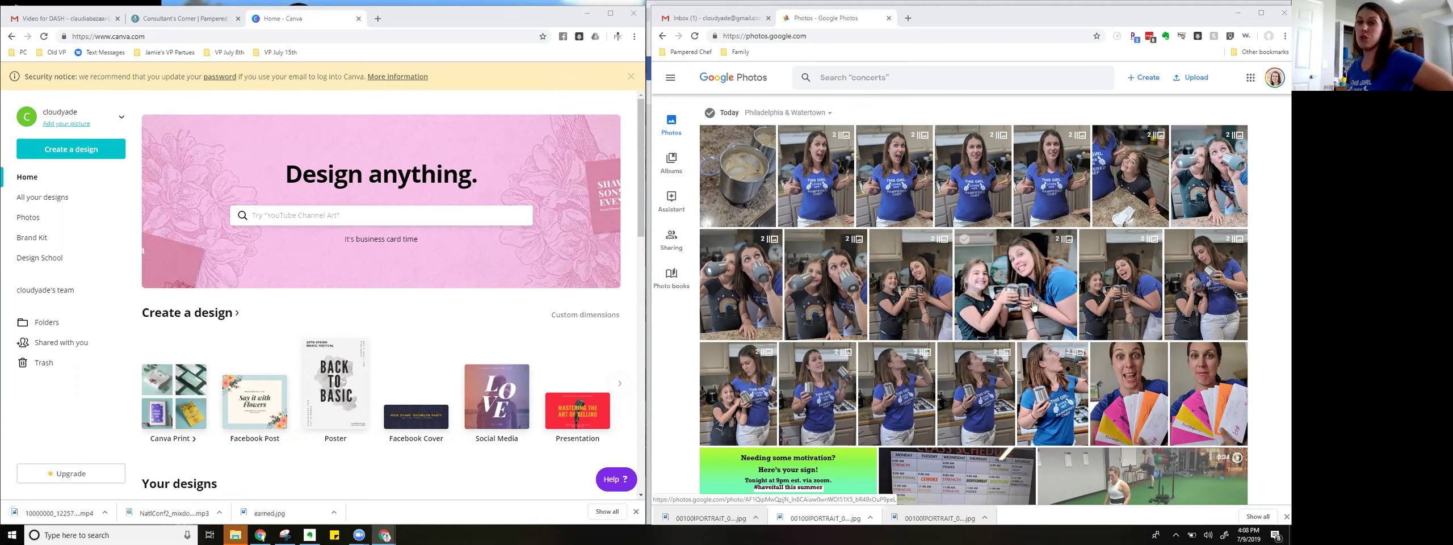
# Step: Open the kitchen tumbler photo and try the Auto filter, comparing it with the original
pyautogui.click(976, 376)
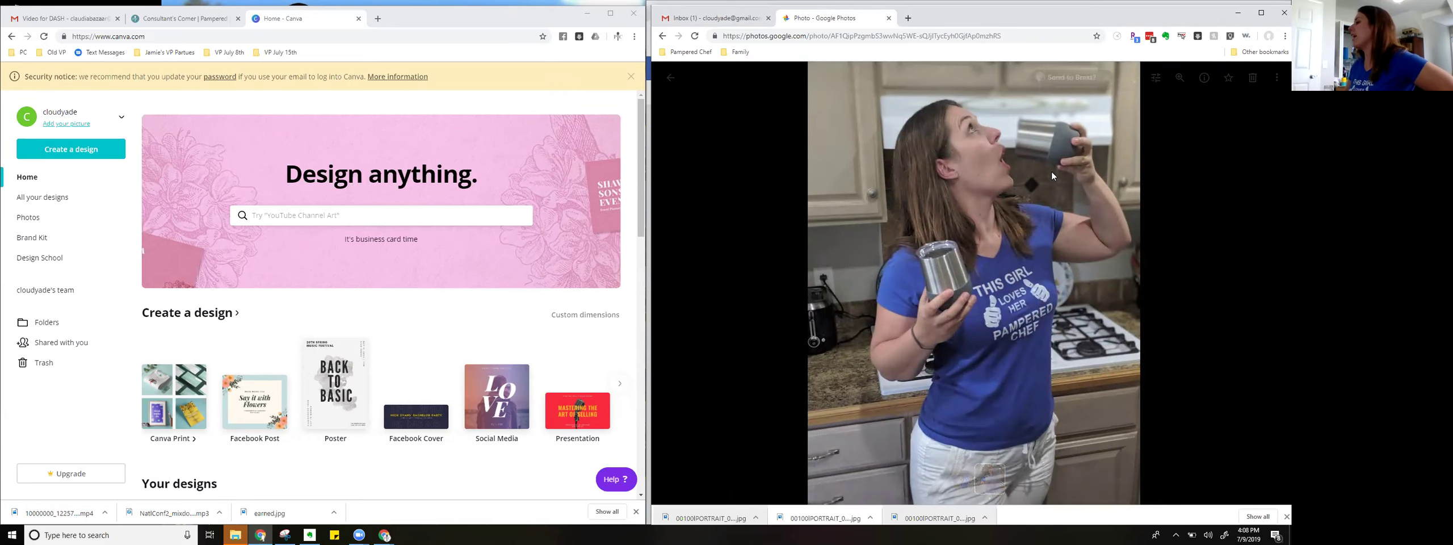
pyautogui.click(1157, 79)
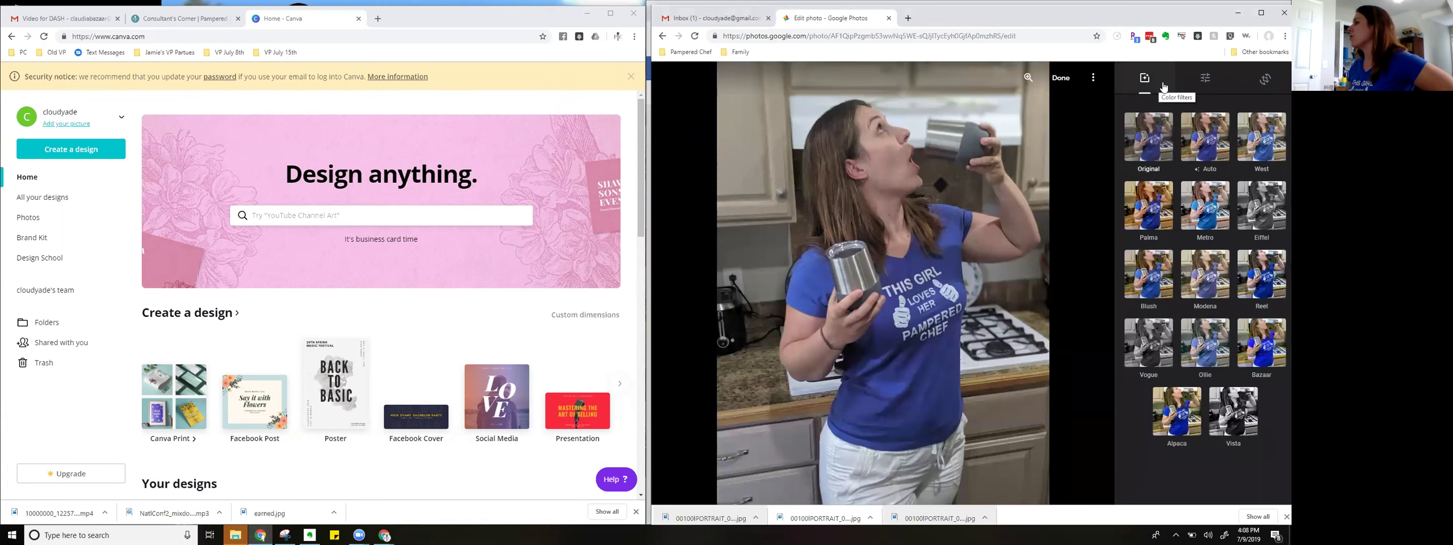
pyautogui.click(1218, 145)
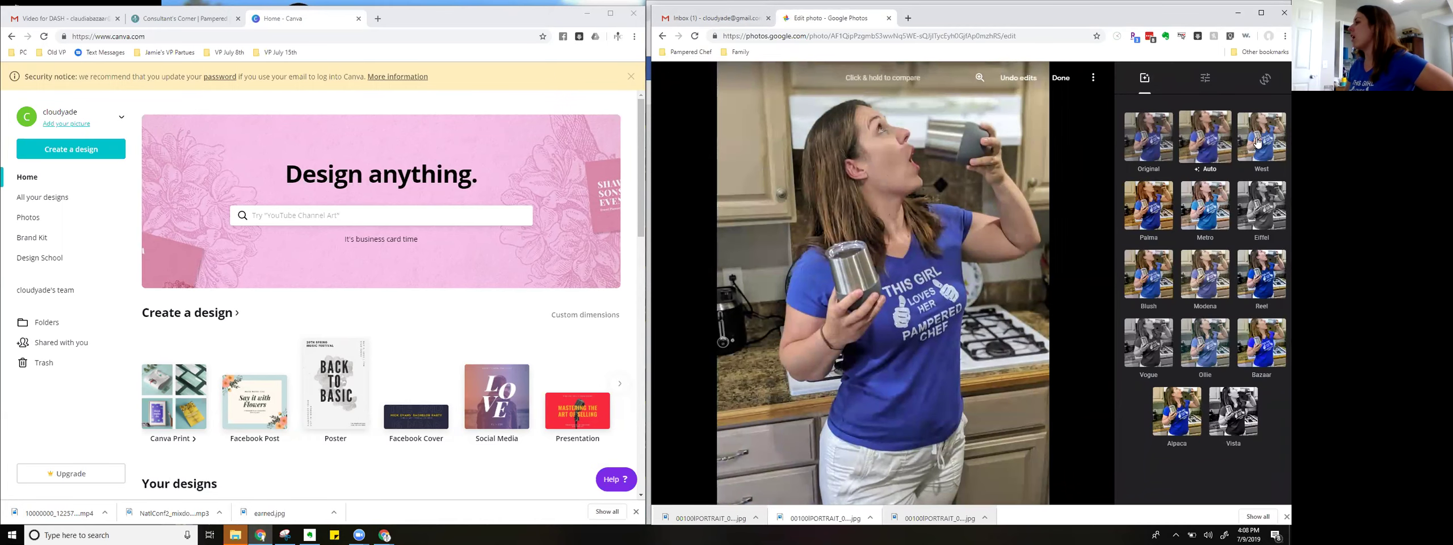
pyautogui.click(1135, 145)
pyautogui.click(1191, 142)
# Step: Switch to the Metro filter, compare it with the original, and save the edit
pyautogui.click(1209, 207)
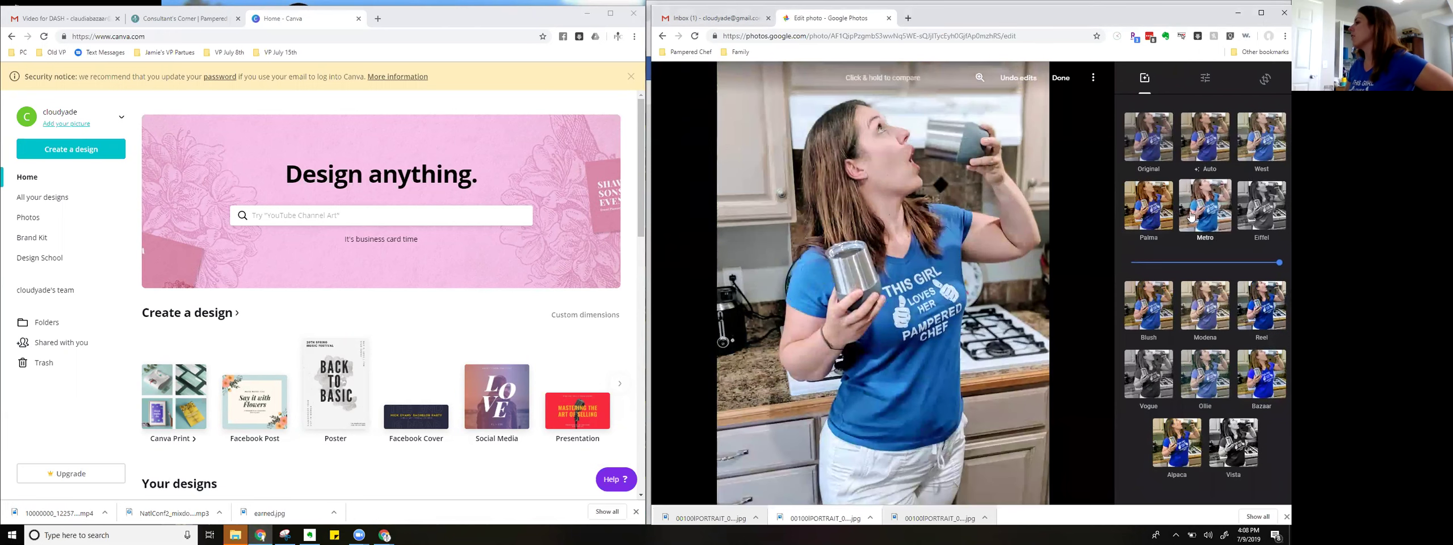
pyautogui.click(1149, 205)
pyautogui.click(1204, 193)
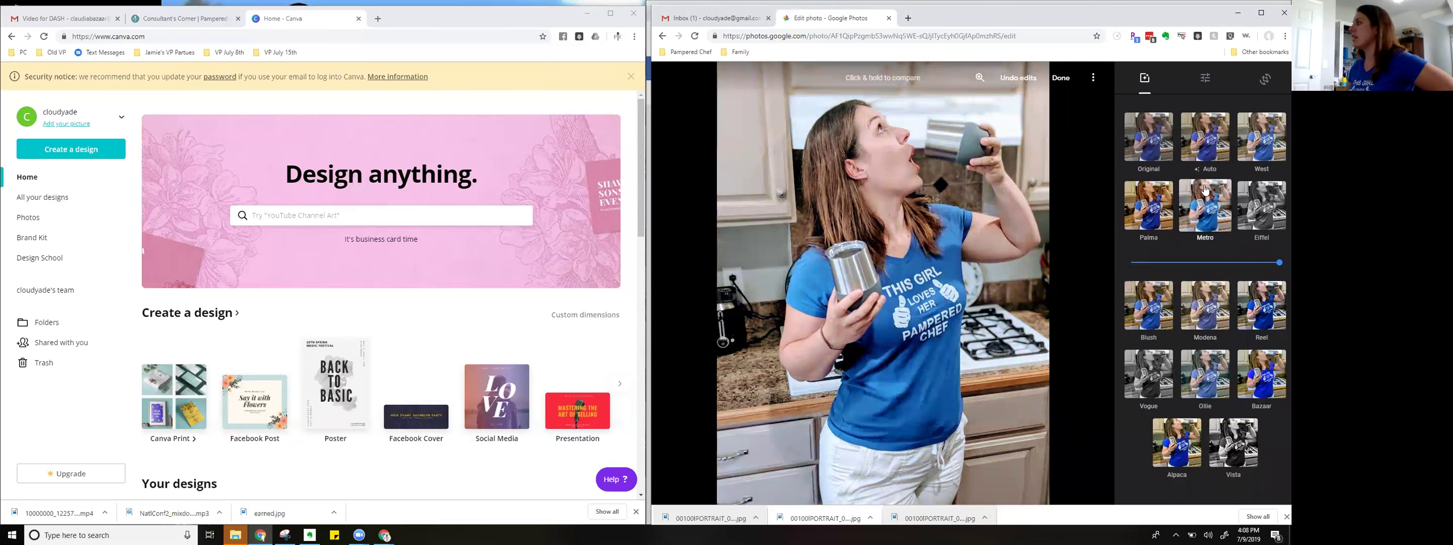
pyautogui.click(1061, 78)
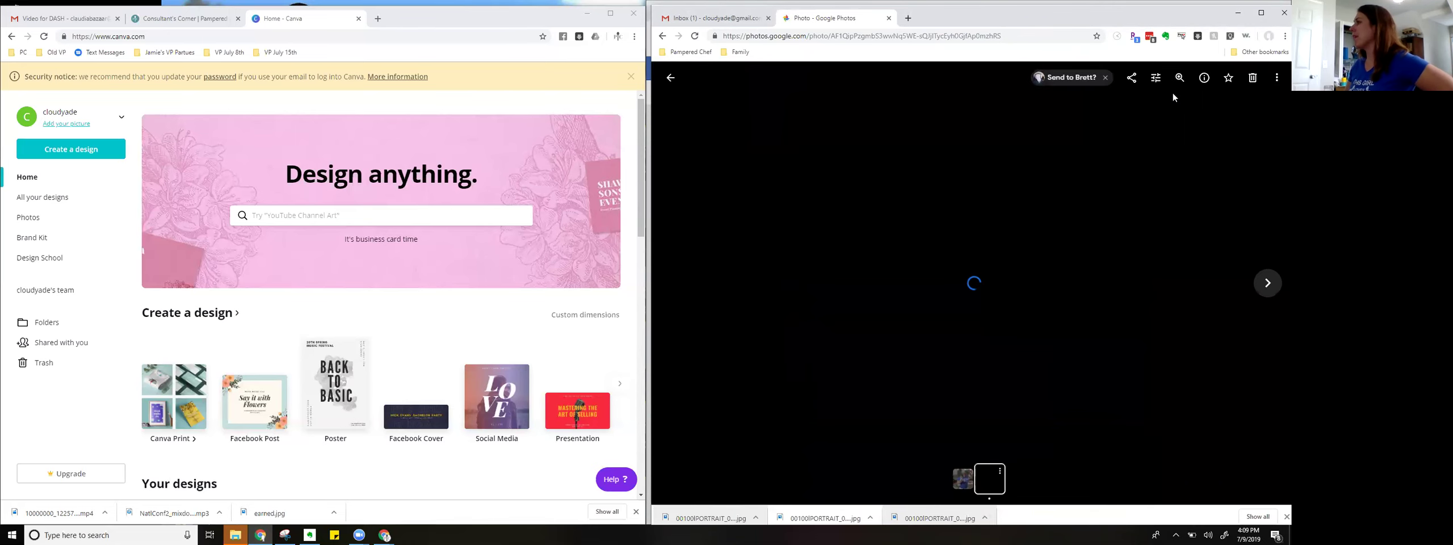
# Step: Crop the kitchen photo inward from the bottom-left and top-right corners and save it
pyautogui.click(1158, 84)
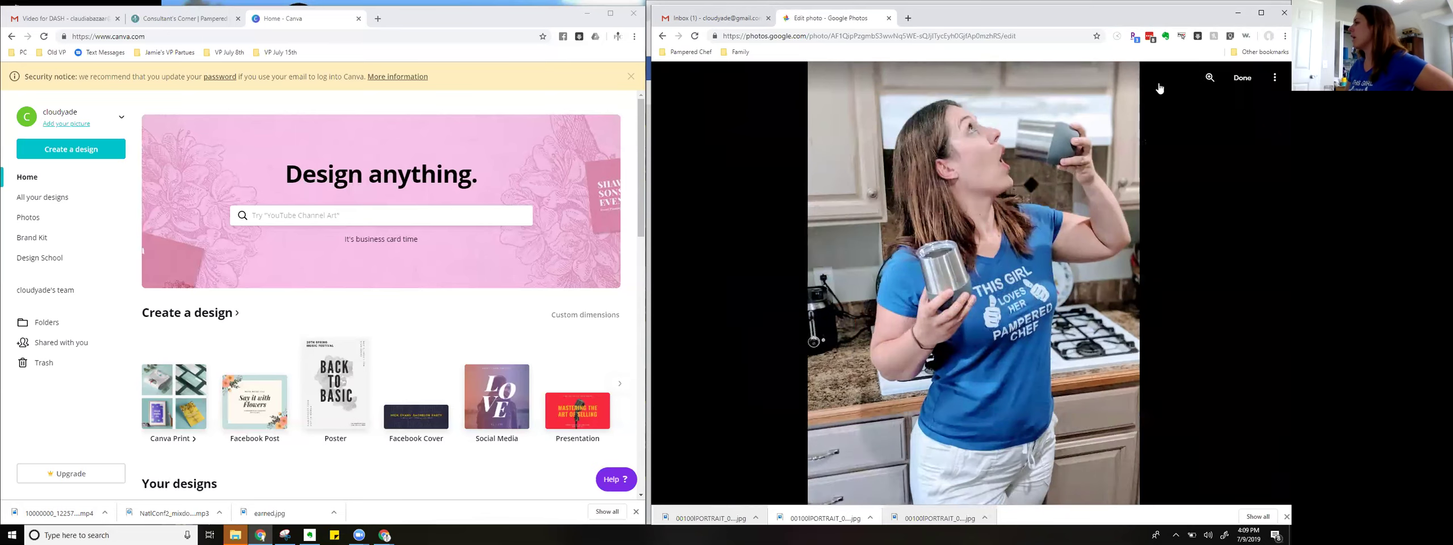
pyautogui.click(1262, 83)
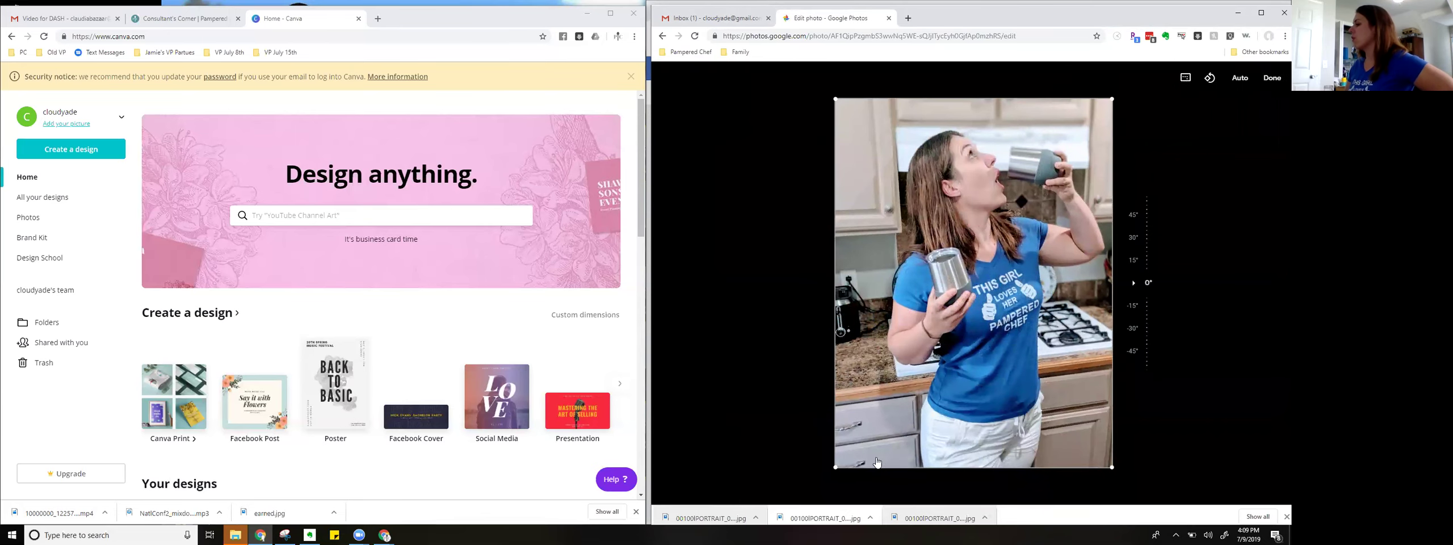
pyautogui.moveTo(836, 466); pyautogui.dragTo(893, 399)
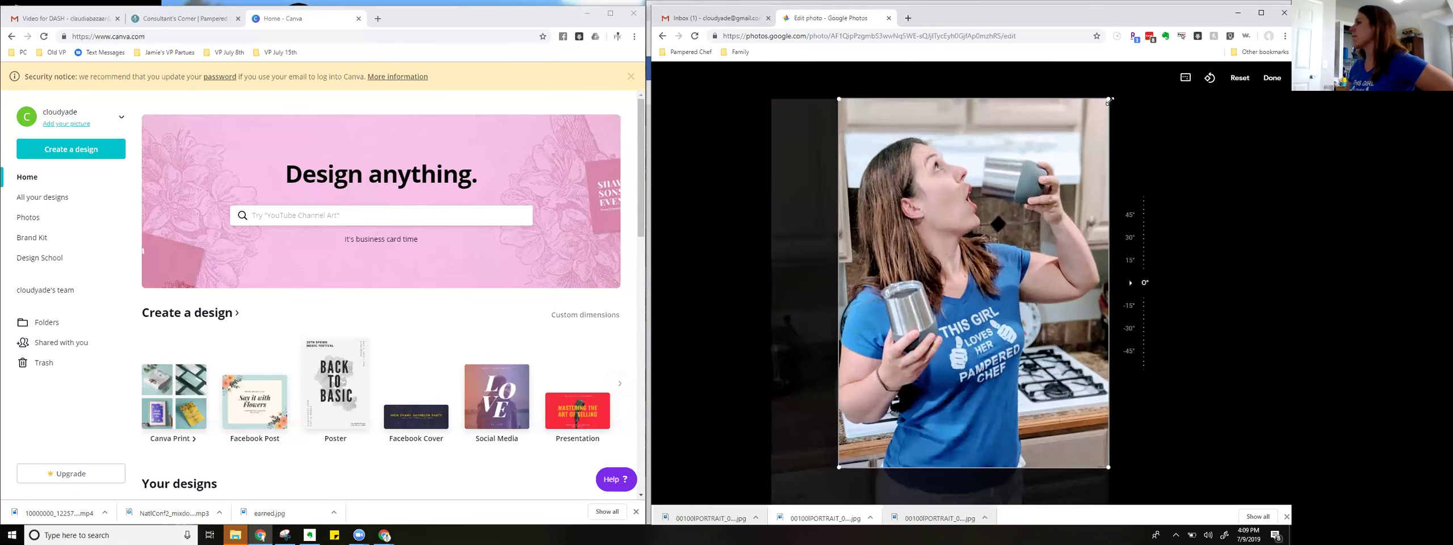
pyautogui.moveTo(1109, 101); pyautogui.dragTo(1104, 108)
pyautogui.click(1266, 84)
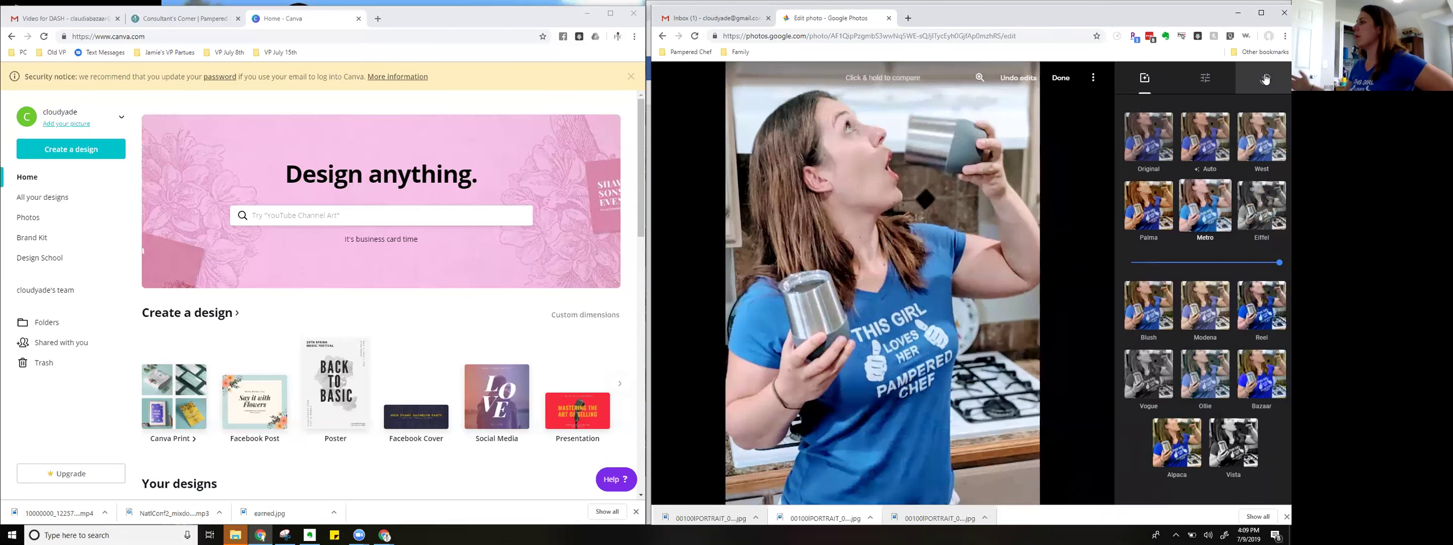
pyautogui.click(1053, 80)
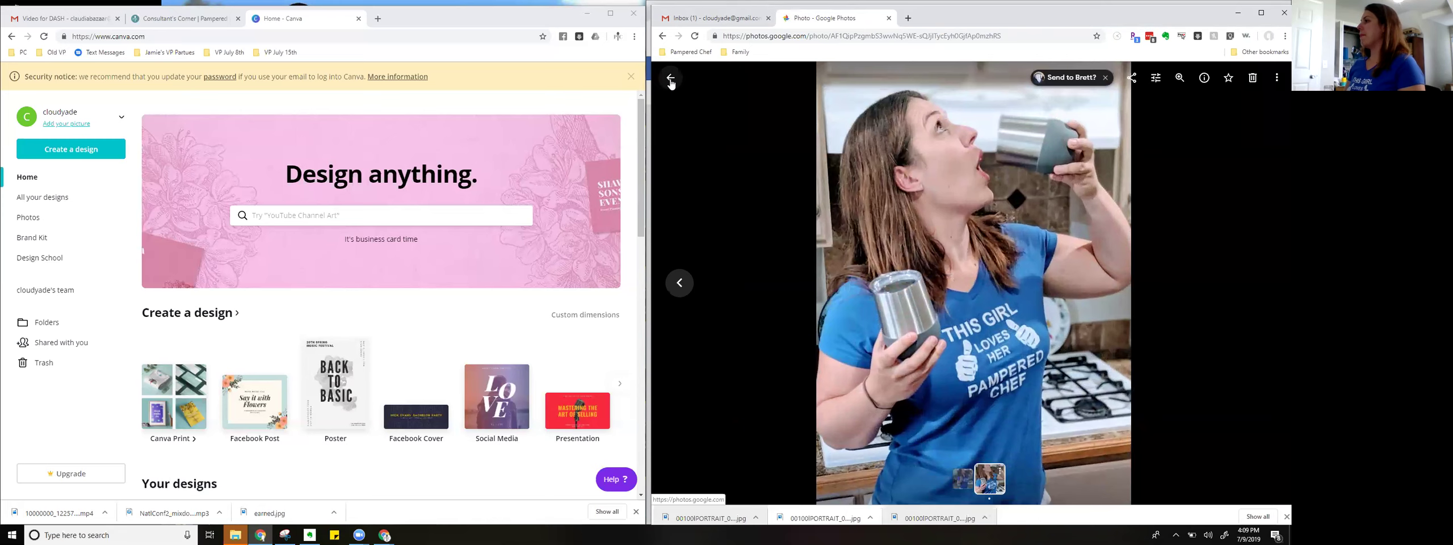
# Step: Close the photo viewer to go back to the Google Photos library
pyautogui.click(670, 78)
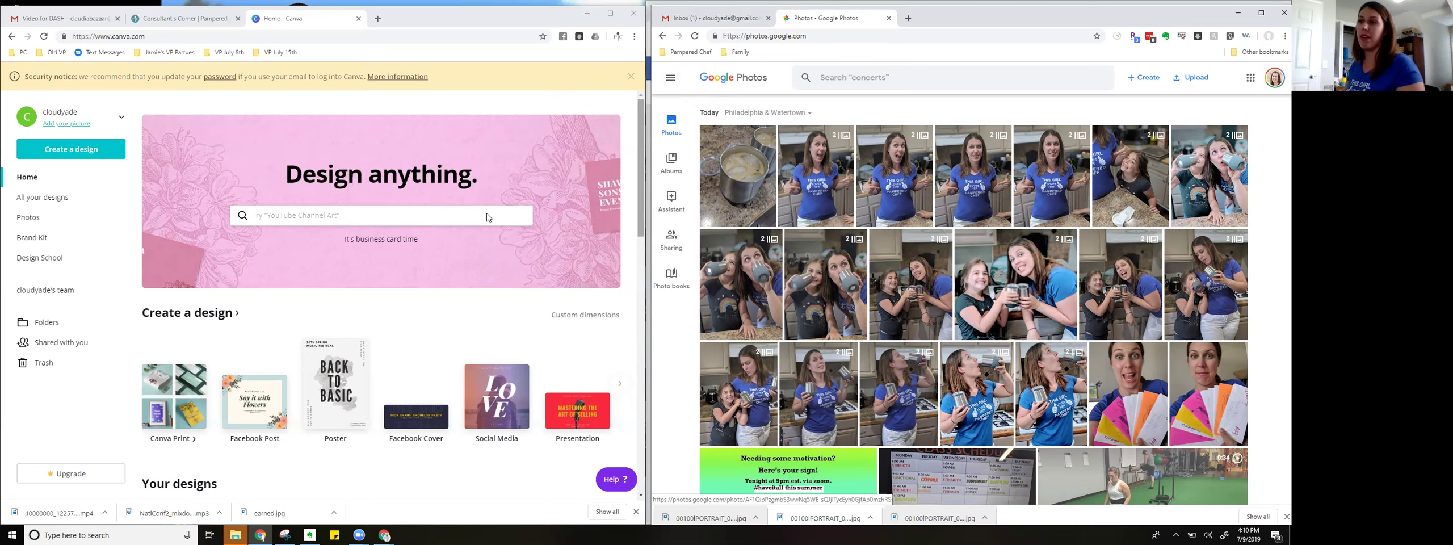
# Step: Go to the Canva home page and start a blank Facebook Post design
pyautogui.click(175, 36)
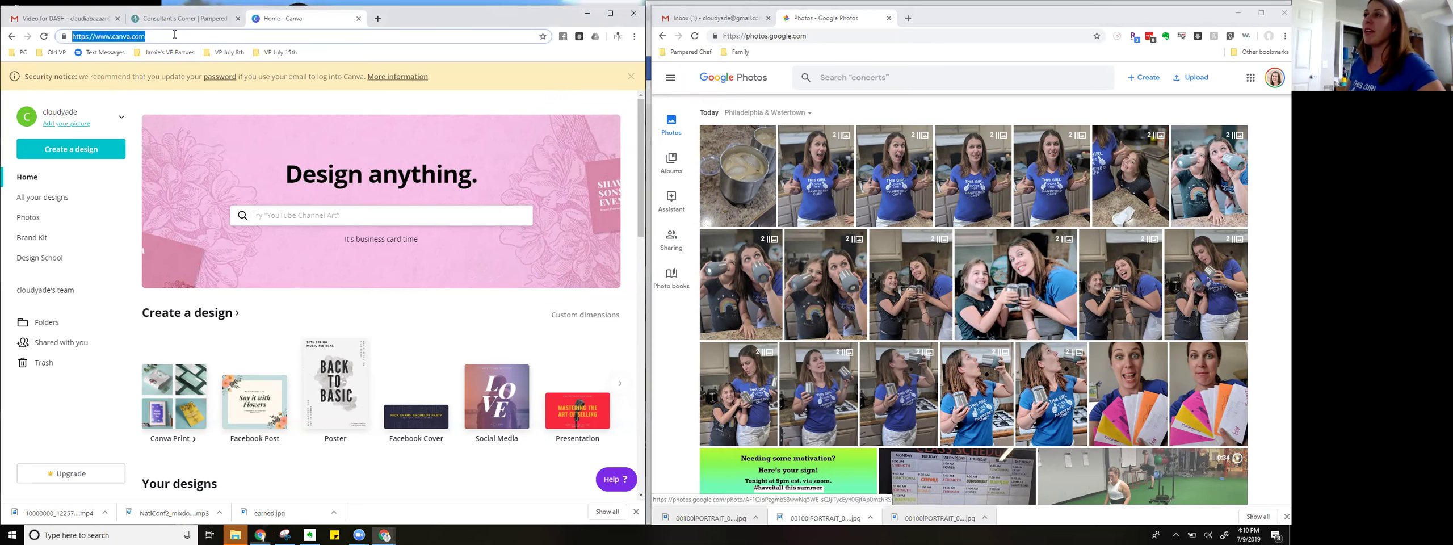
pyautogui.click(169, 109)
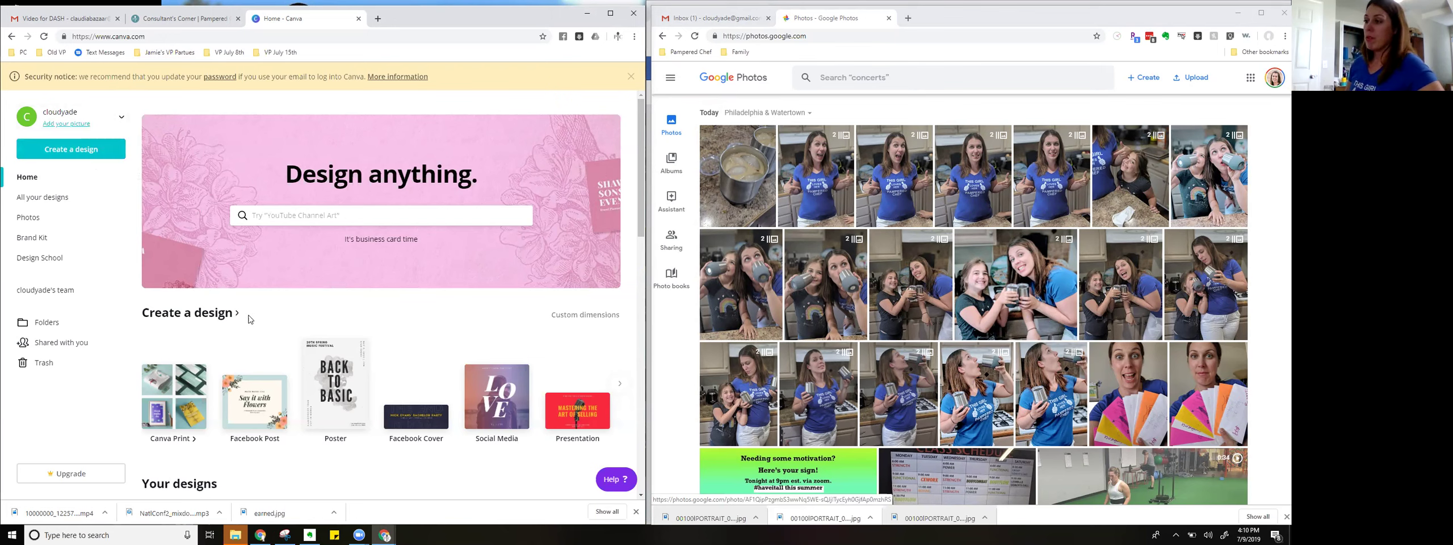
pyautogui.click(256, 404)
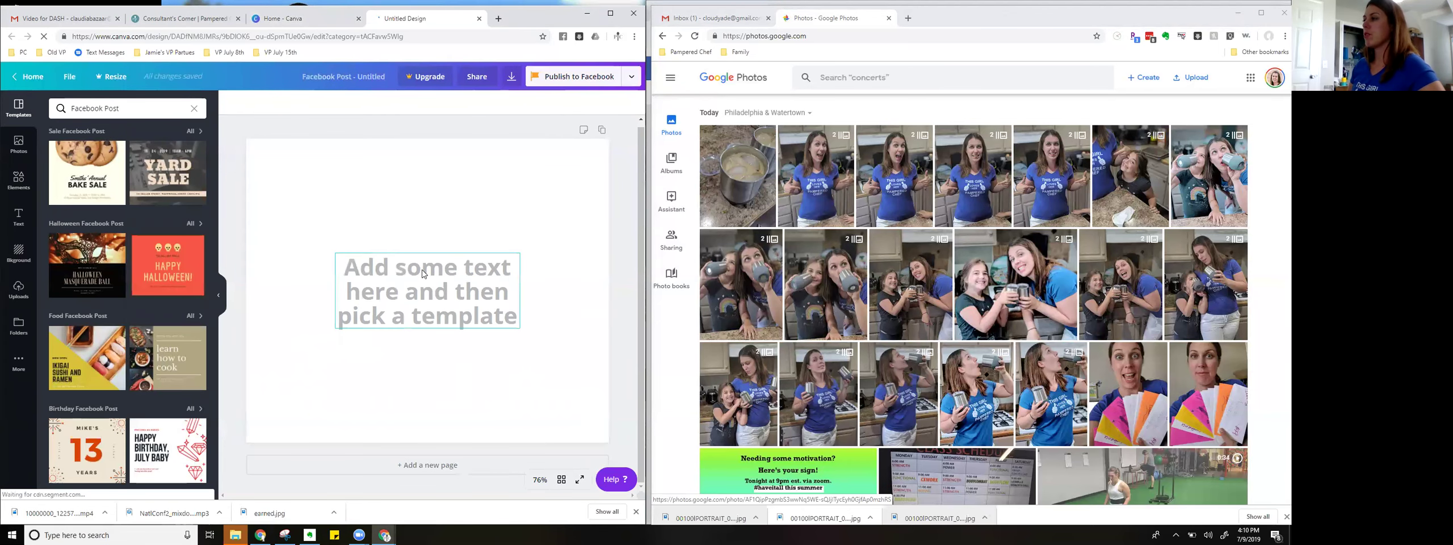
# Step: Delete the placeholder text and give the post a pale yellow gradient background
pyautogui.click(420, 269)
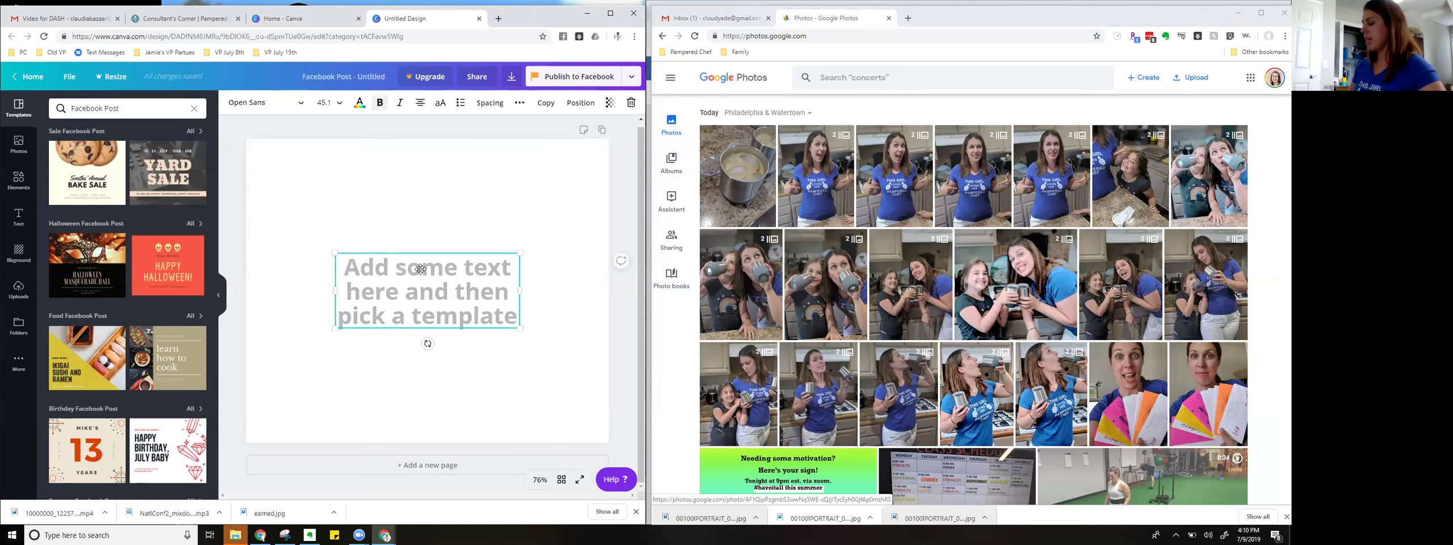
pyautogui.press('Delete')
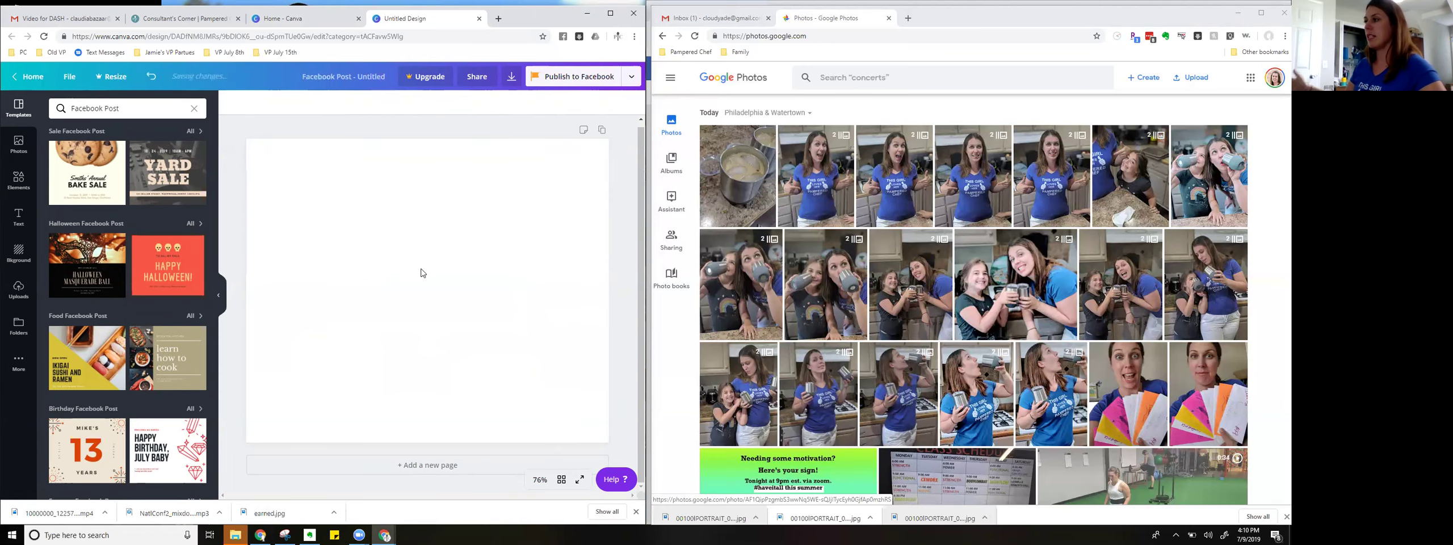
pyautogui.click(20, 255)
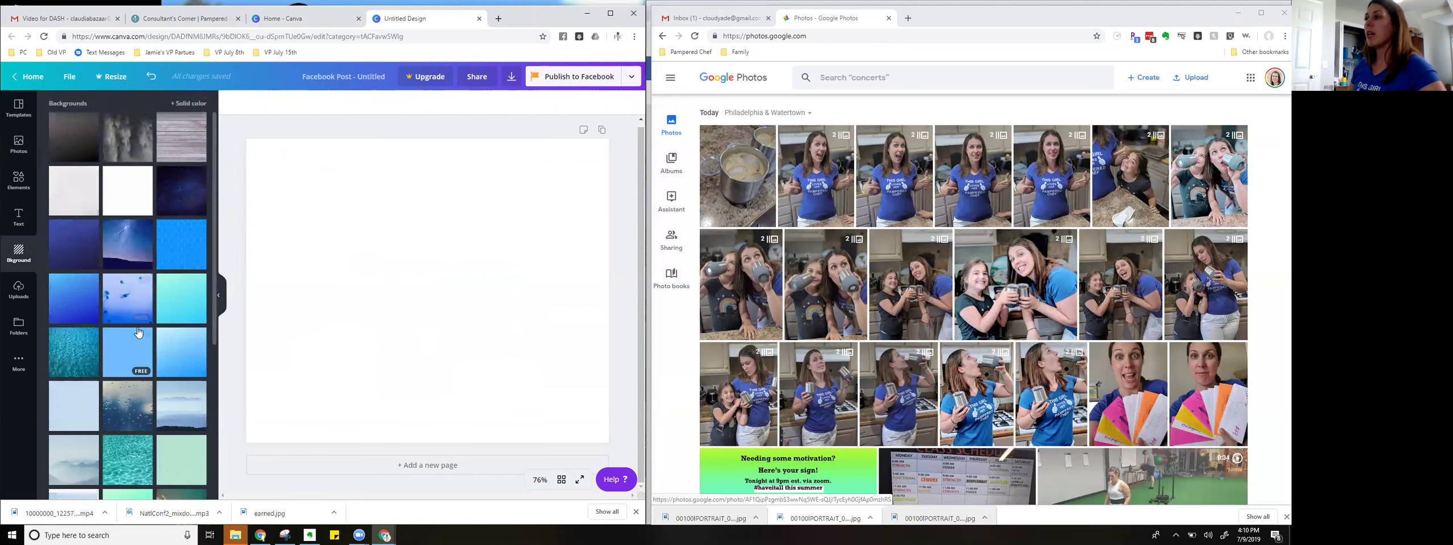
pyautogui.click(79, 253)
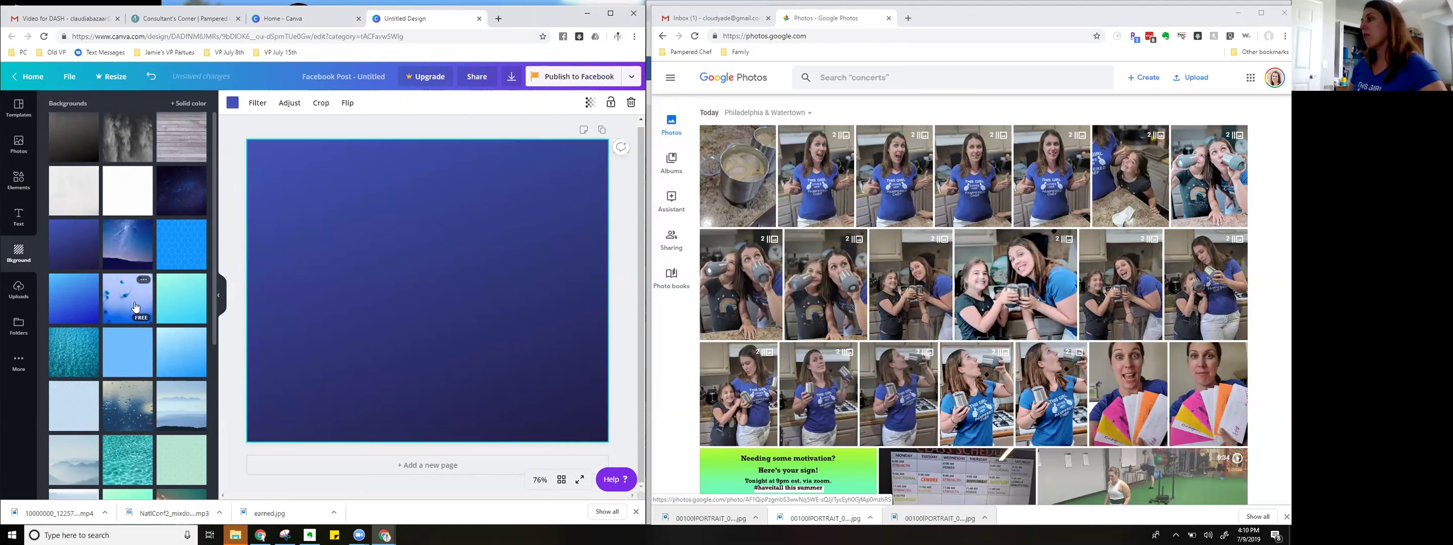
pyautogui.scroll(-10, 154, 349)
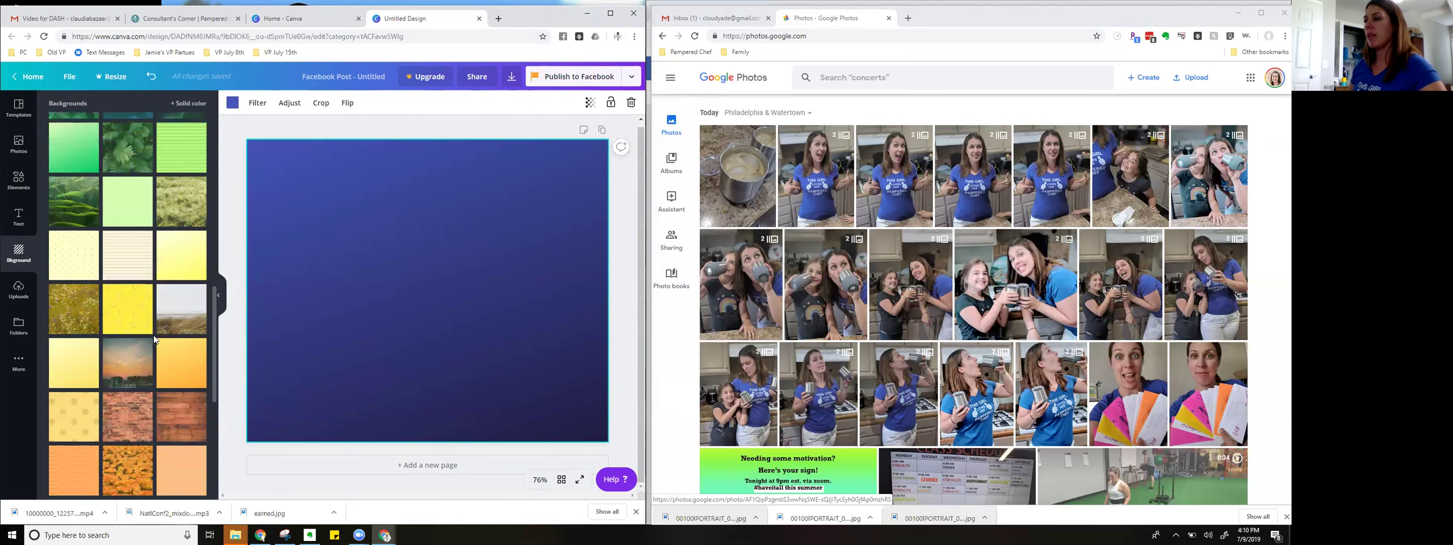
pyautogui.click(187, 264)
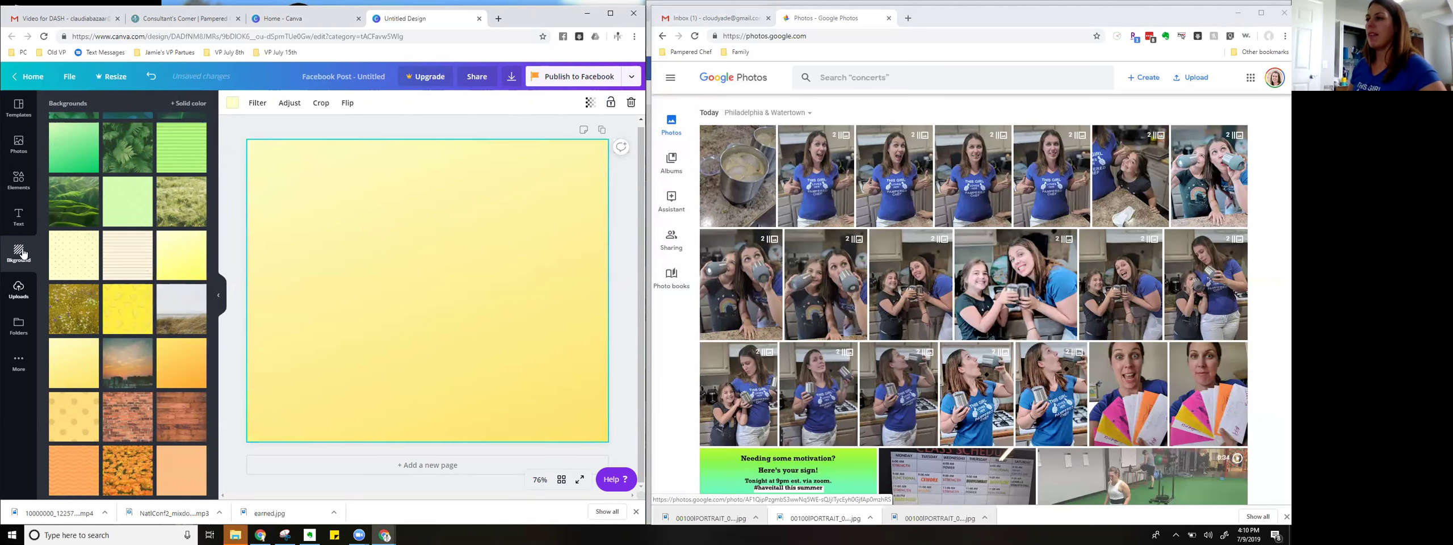
pyautogui.click(24, 296)
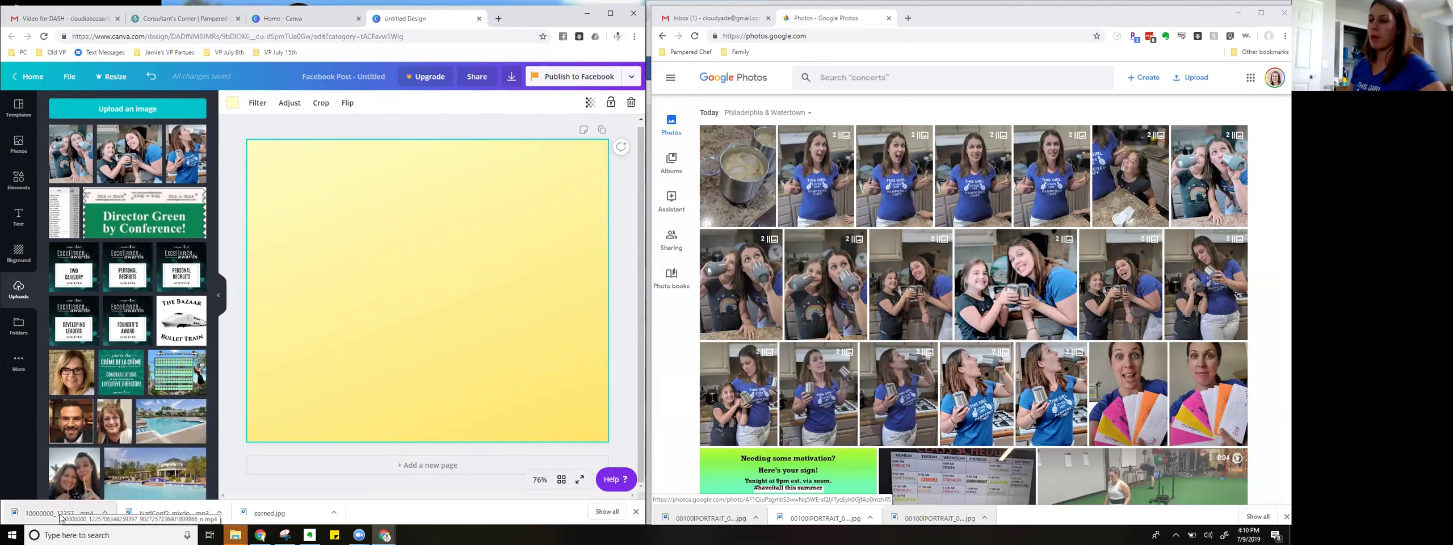
# Step: Try uploading an image from the Google Drive folder, then close the Open dialog unused
pyautogui.moveTo(59, 517); pyautogui.dragTo(131, 148)
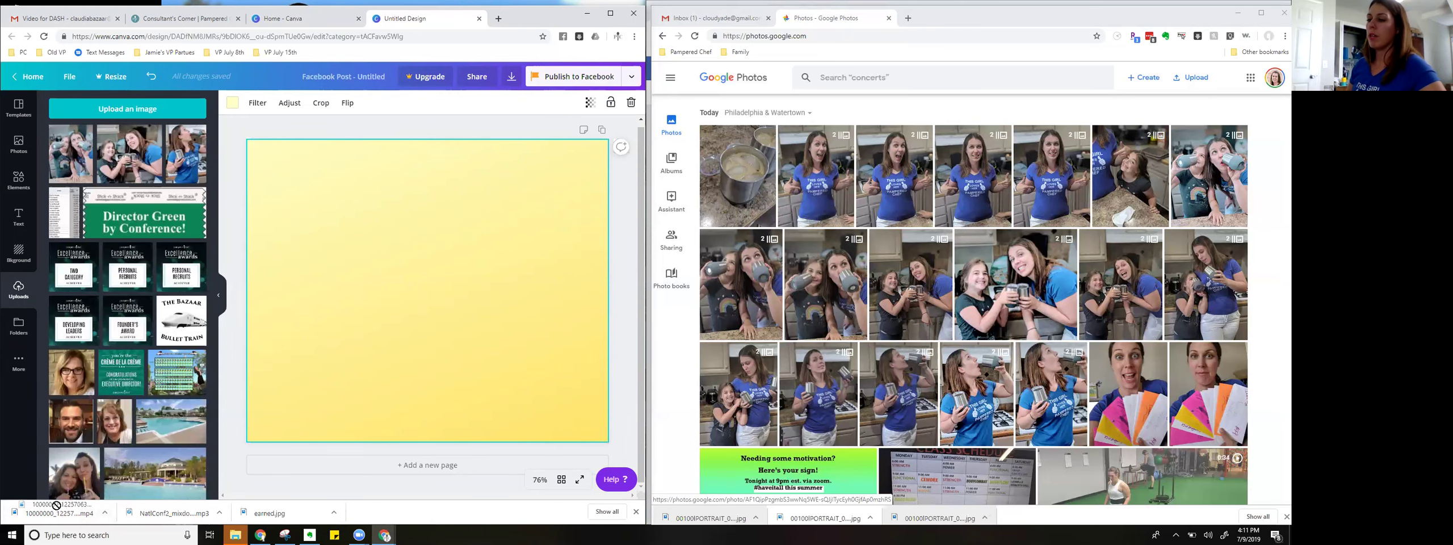
pyautogui.click(158, 111)
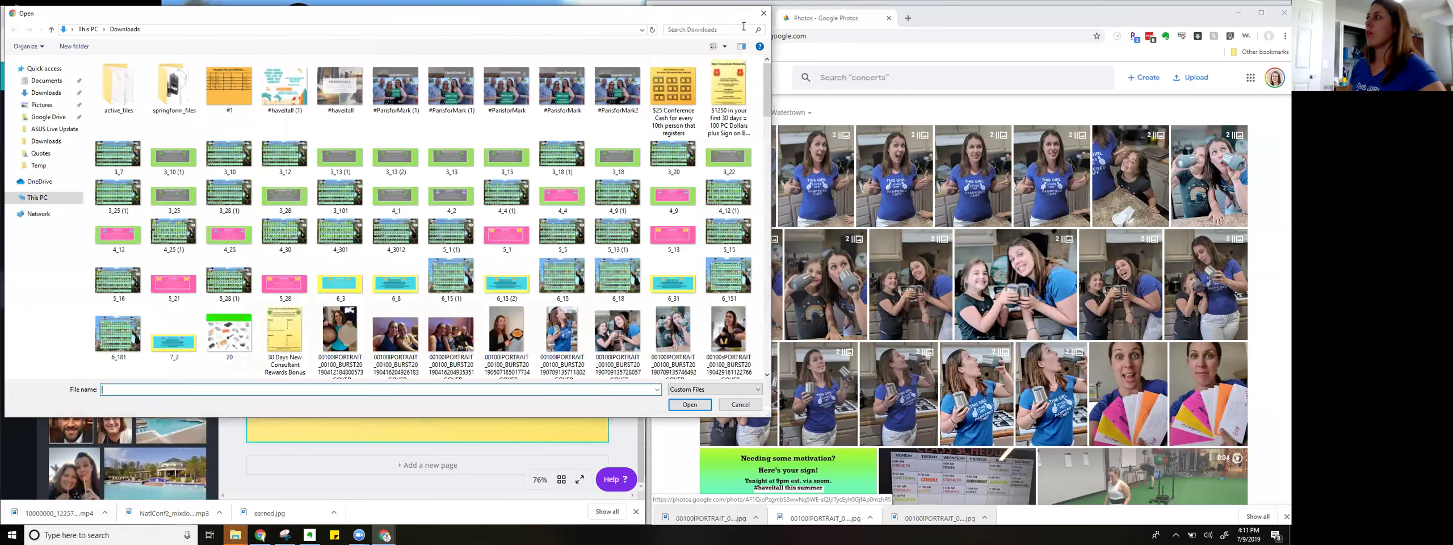
pyautogui.click(48, 116)
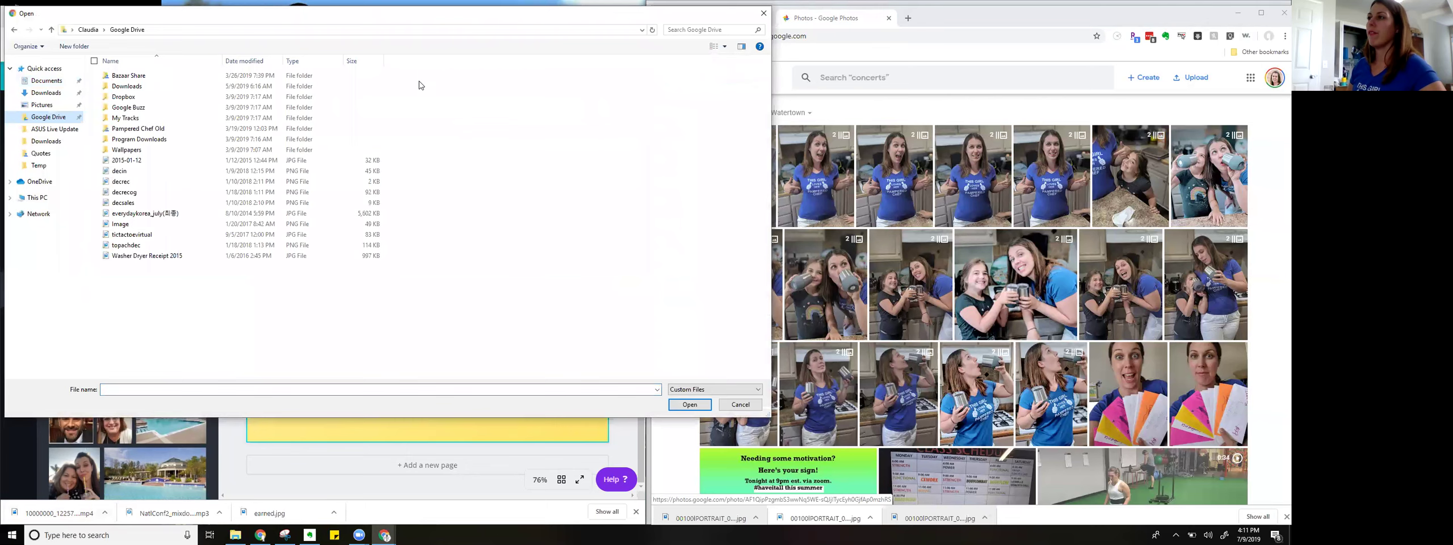
pyautogui.click(761, 16)
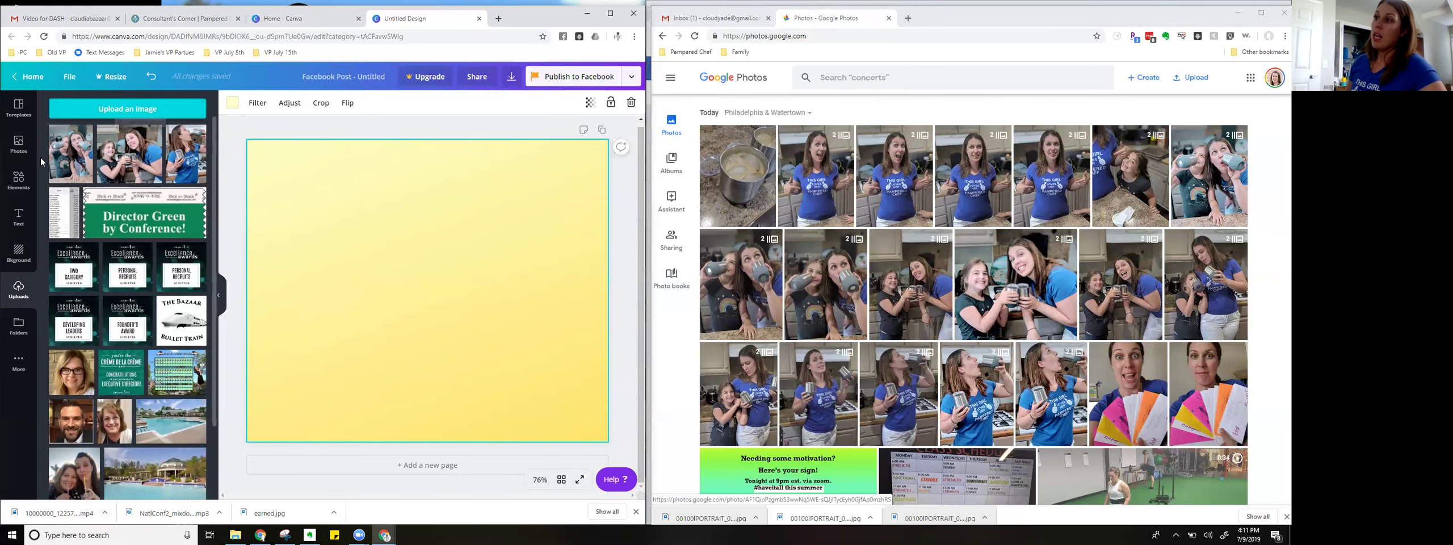
# Step: Add the tumbler-drinking portrait photo, shrink it, and position it upright near the centre
pyautogui.click(190, 167)
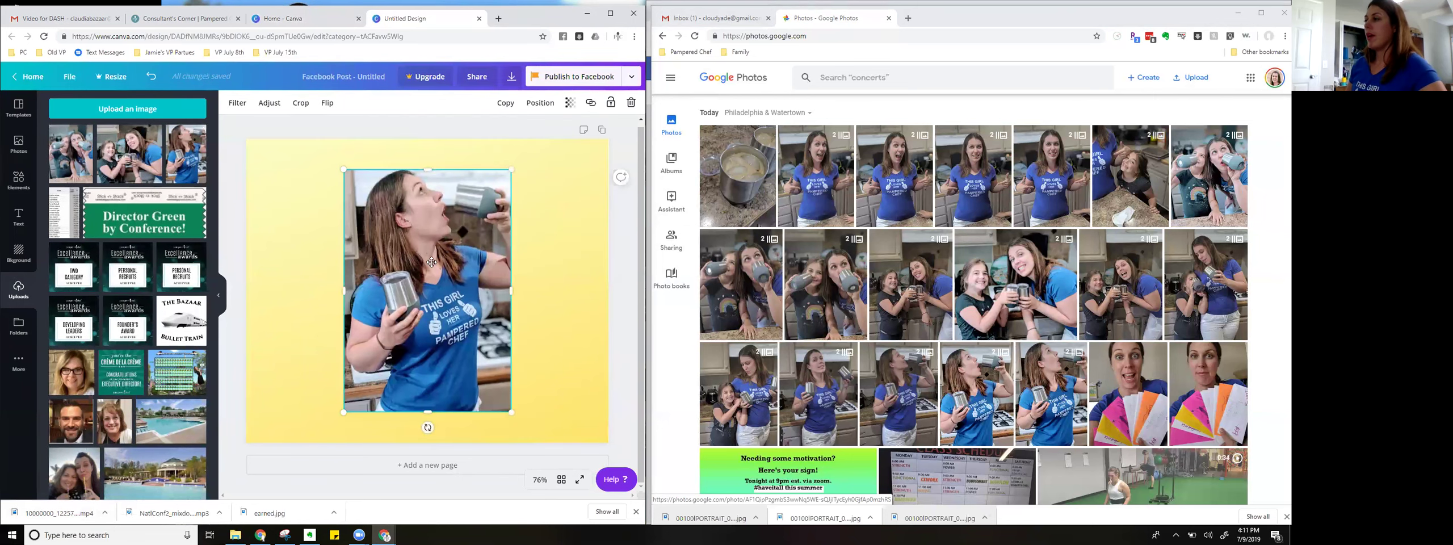
pyautogui.moveTo(441, 246); pyautogui.dragTo(344, 261)
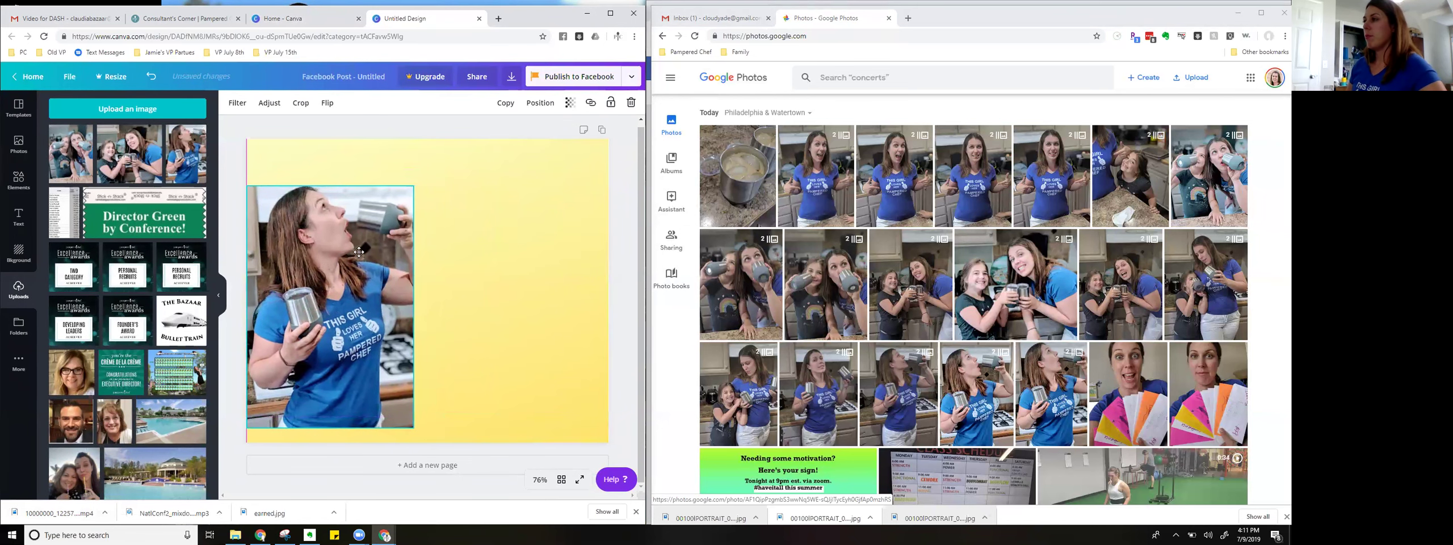
pyautogui.moveTo(414, 185); pyautogui.dragTo(338, 322)
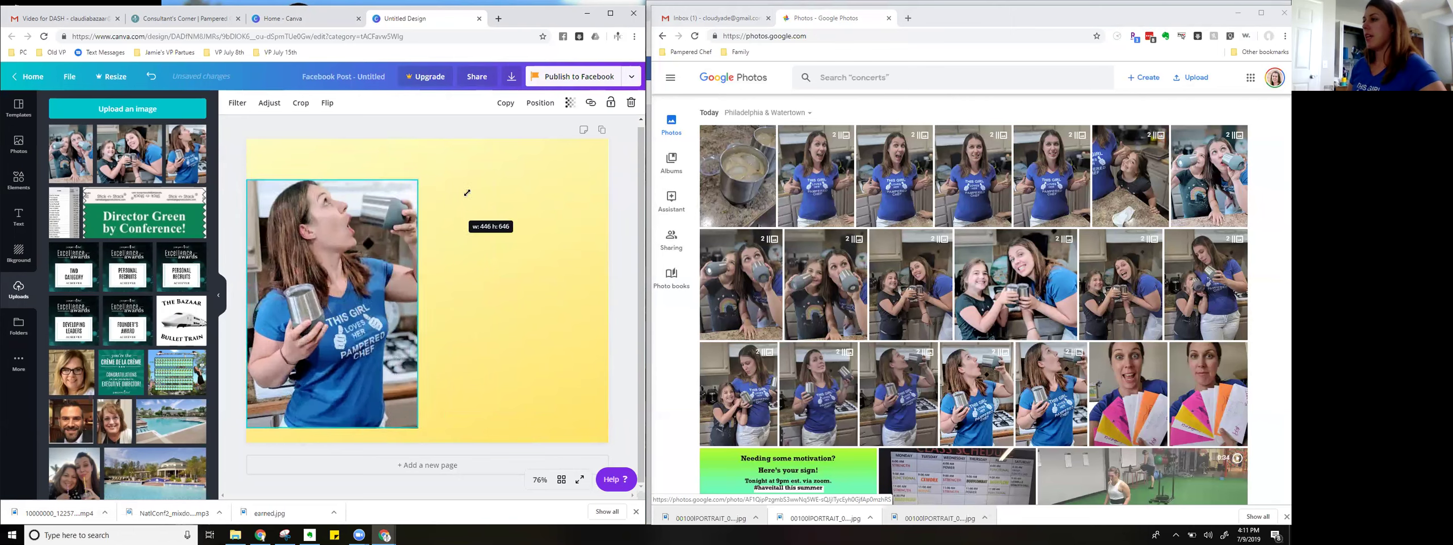
pyautogui.moveTo(467, 193); pyautogui.dragTo(358, 254)
pyautogui.moveTo(302, 347); pyautogui.dragTo(367, 255)
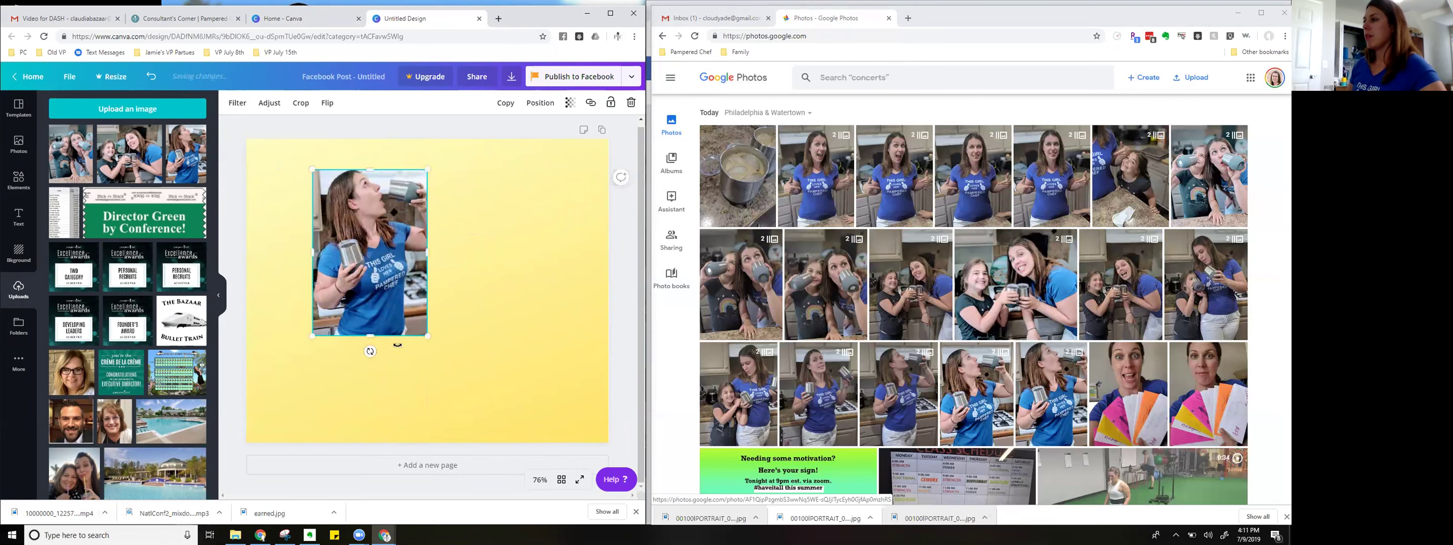
pyautogui.moveTo(398, 345)
pyautogui.mouseDown()
pyautogui.moveTo(435, 331)
pyautogui.moveTo(412, 360)
pyautogui.mouseUp()
pyautogui.moveTo(369, 257); pyautogui.dragTo(430, 273)
pyautogui.moveTo(447, 370); pyautogui.dragTo(449, 391)
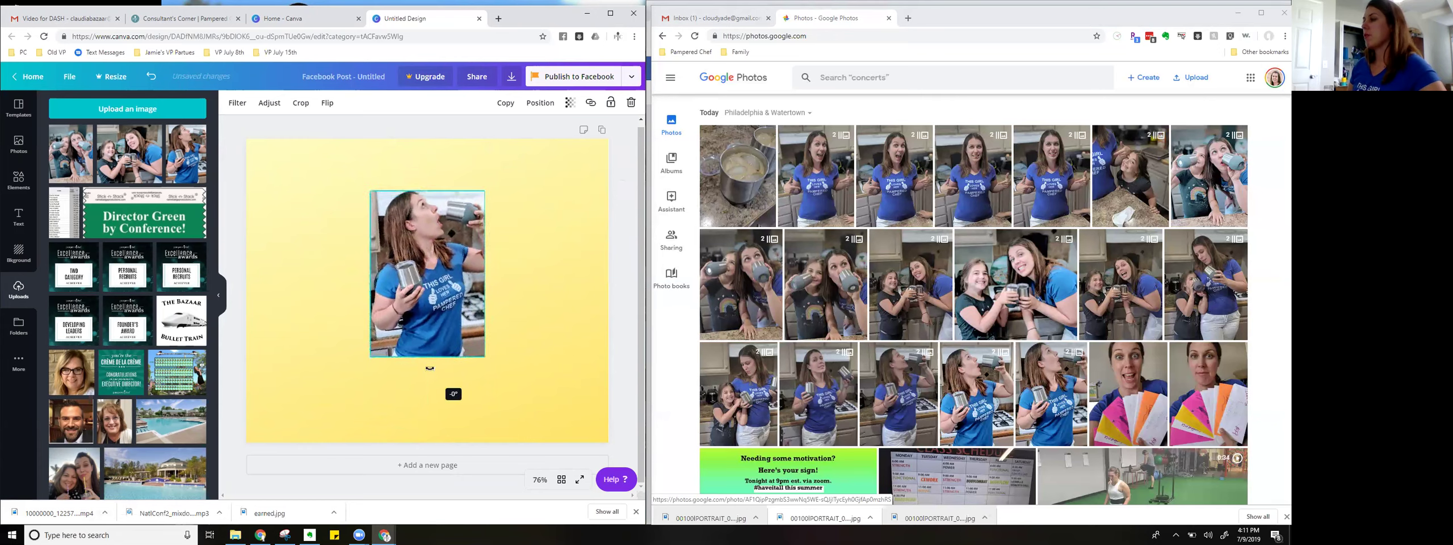
pyautogui.moveTo(460, 348); pyautogui.dragTo(492, 354)
# Step: Add the mother-and-daughter toasting photo, shrunk into the bottom-right corner, with the portrait shifted left
pyautogui.click(188, 152)
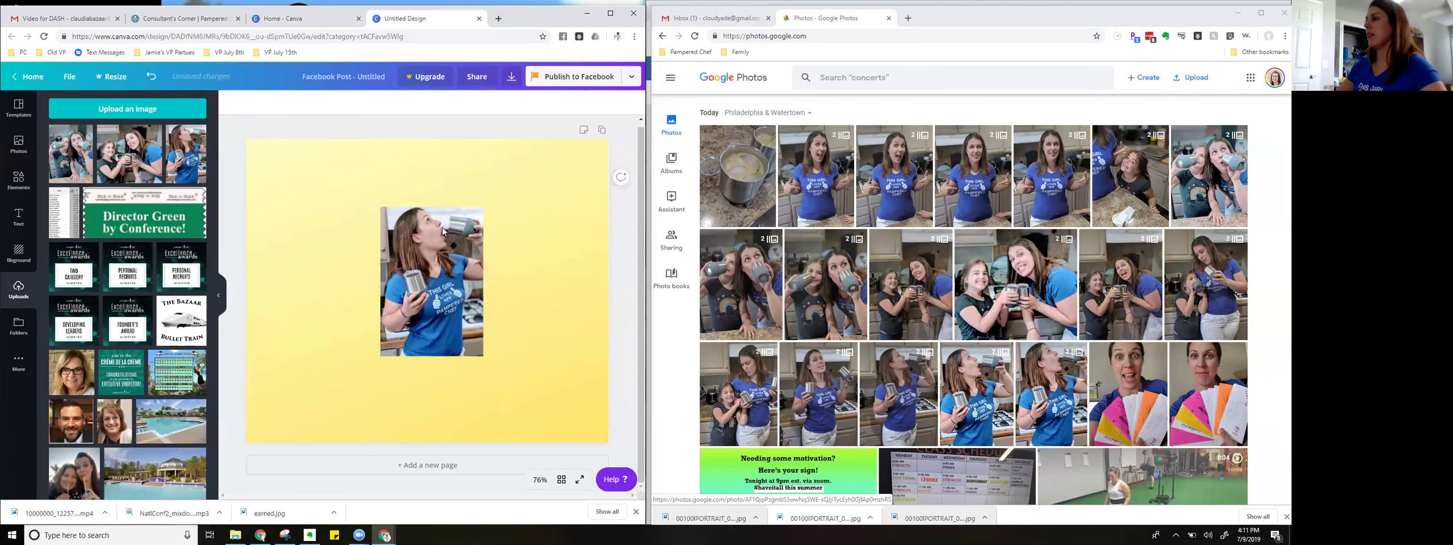
pyautogui.moveTo(129, 153); pyautogui.dragTo(452, 267)
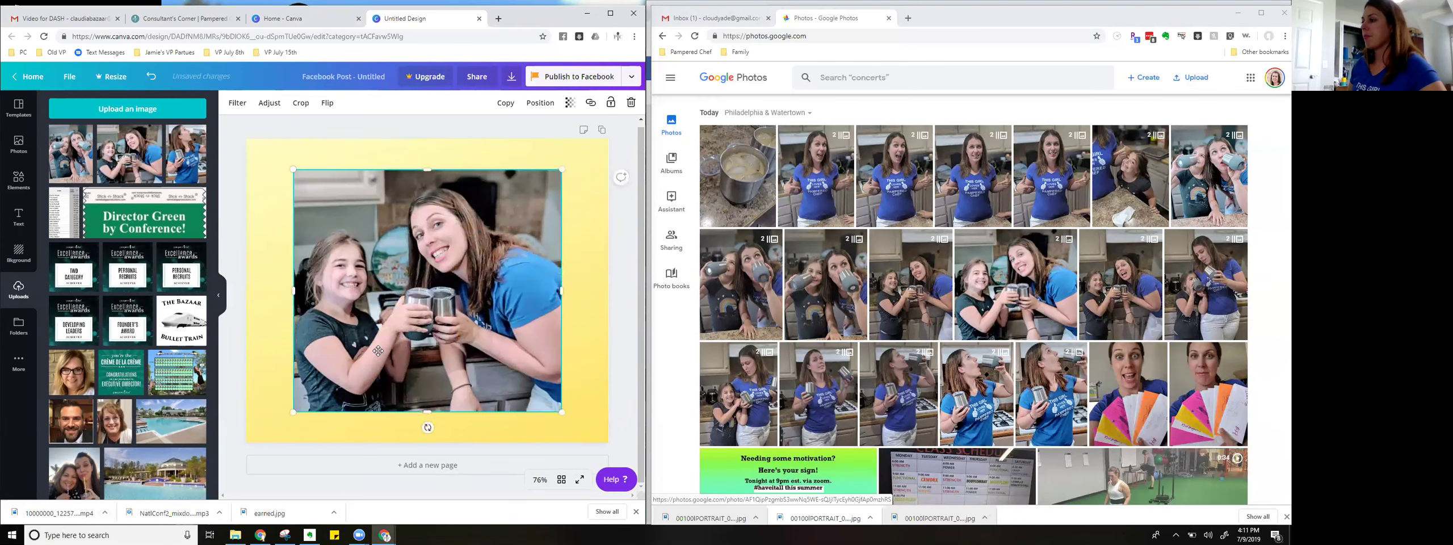
pyautogui.moveTo(293, 412); pyautogui.dragTo(451, 260)
pyautogui.moveTo(409, 340); pyautogui.dragTo(272, 267)
pyautogui.moveTo(437, 270); pyautogui.dragTo(444, 393)
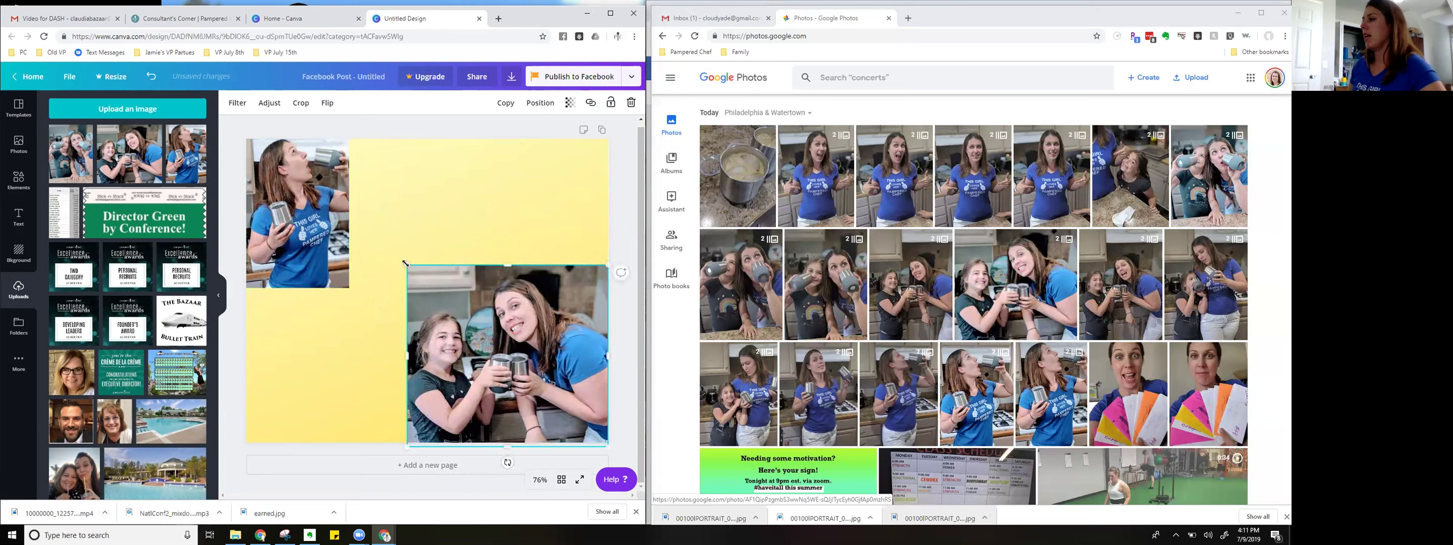
pyautogui.moveTo(405, 263); pyautogui.dragTo(448, 302)
# Step: Add the photo of two people drinking from tumblers, shrunk and placed lower-left
pyautogui.click(71, 157)
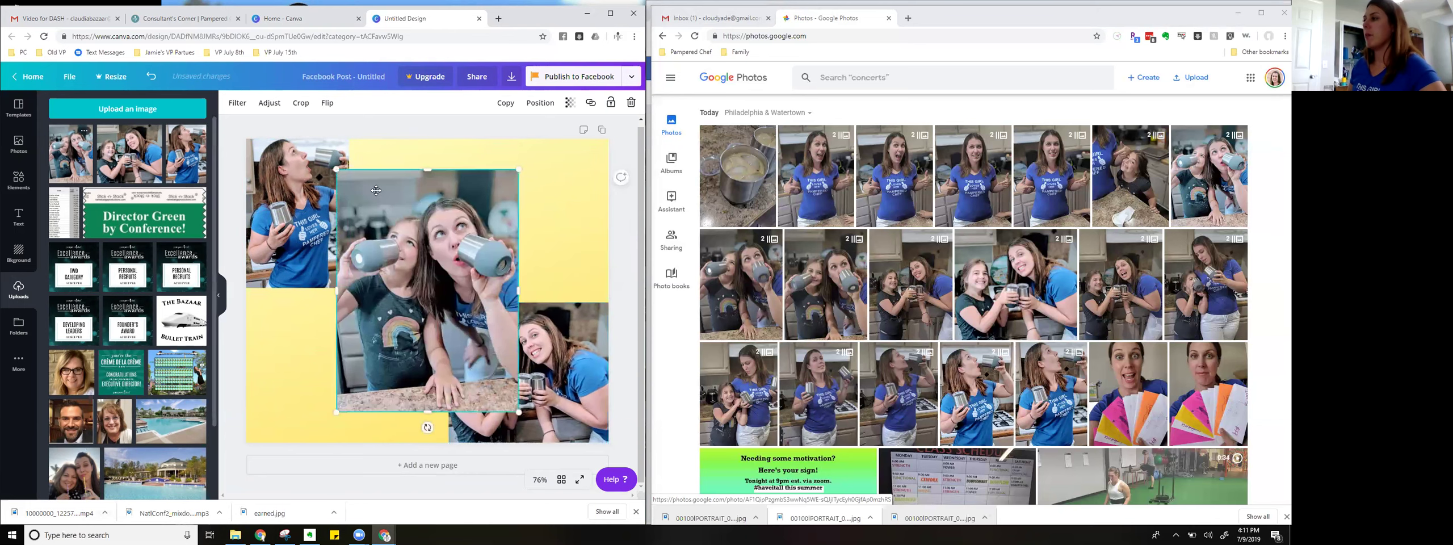
pyautogui.moveTo(338, 411); pyautogui.dragTo(405, 335)
pyautogui.moveTo(439, 287); pyautogui.dragTo(331, 403)
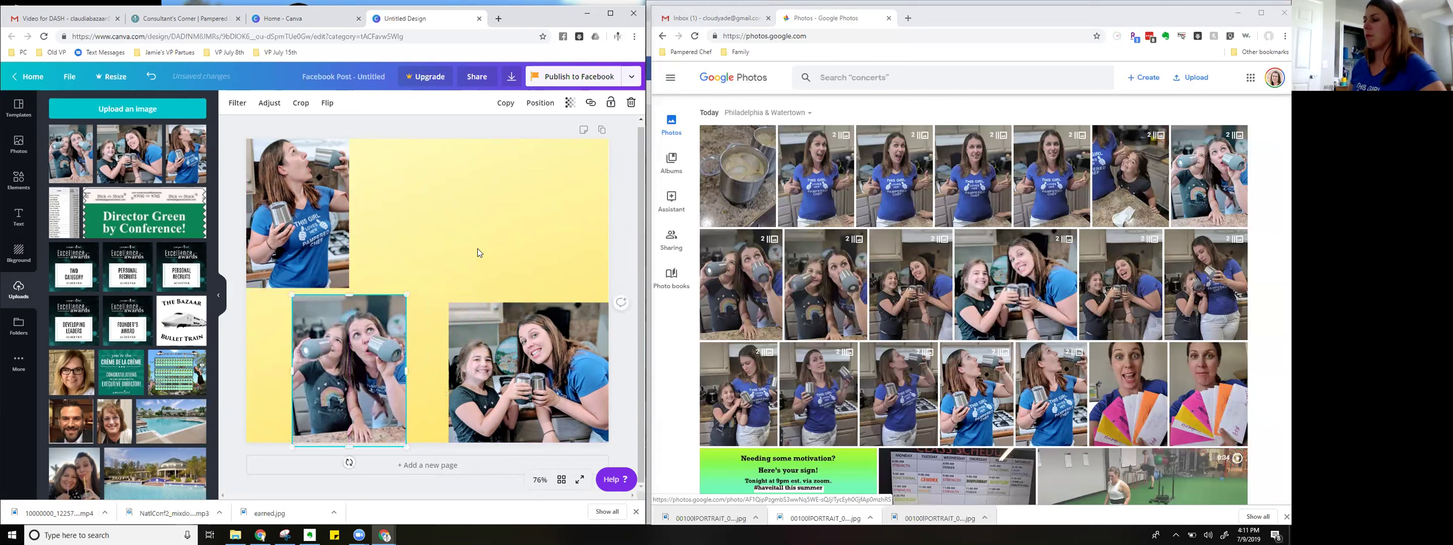
pyautogui.click(22, 214)
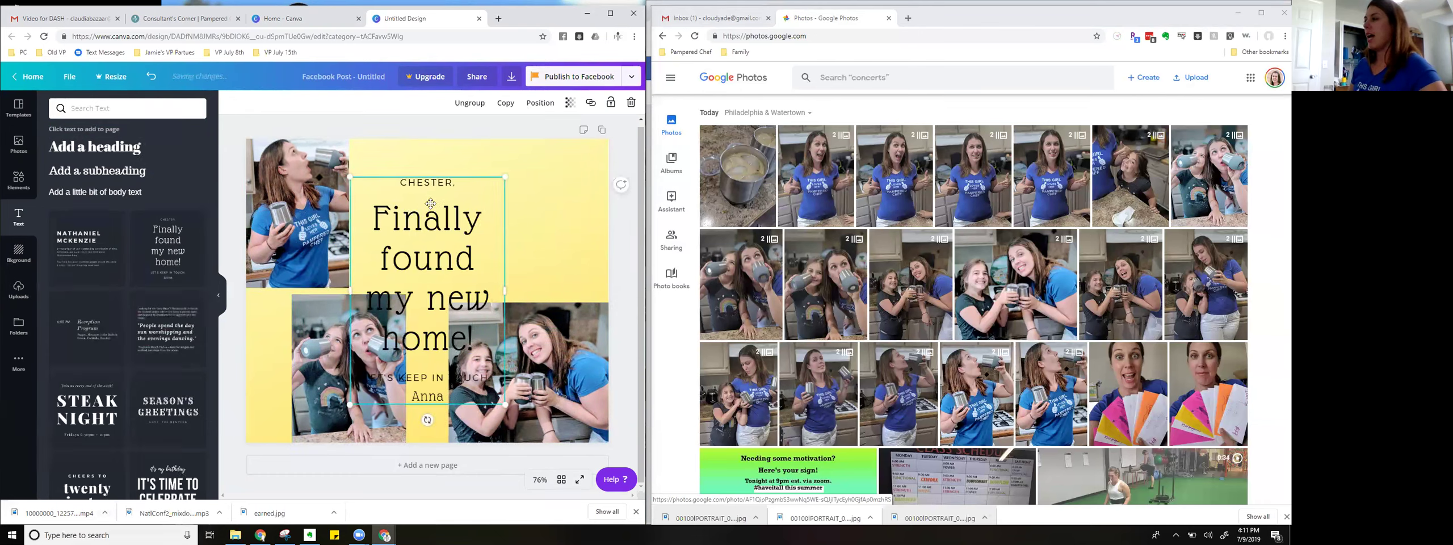
pyautogui.moveTo(521, 168); pyautogui.dragTo(474, 181)
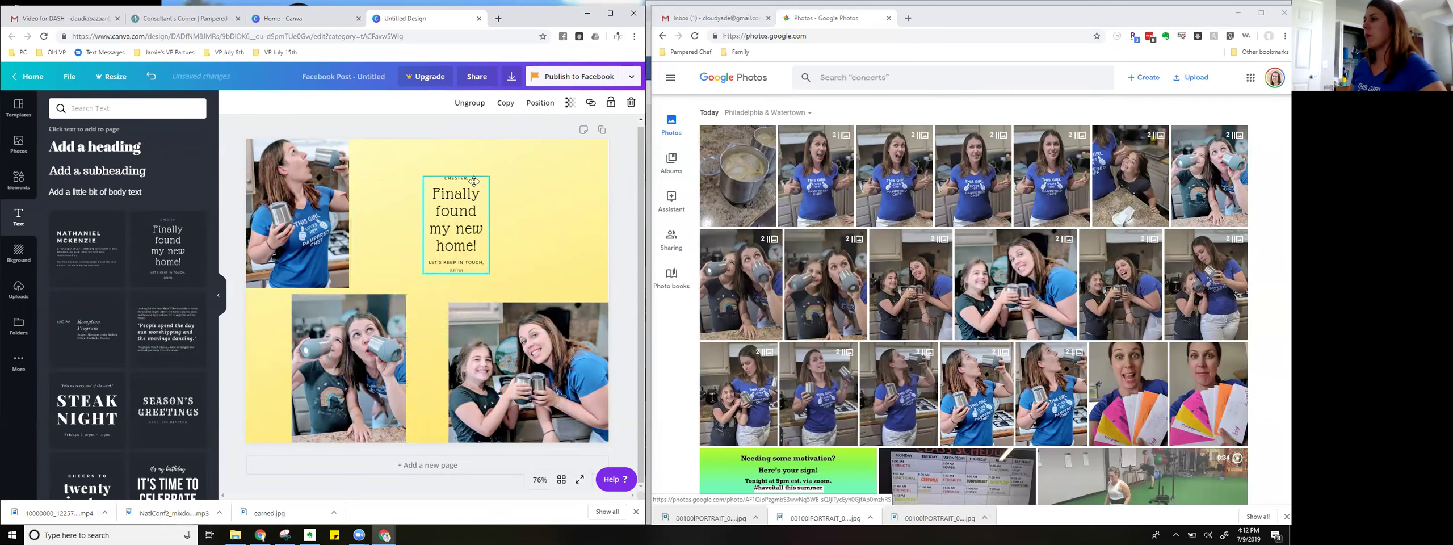
pyautogui.click(455, 209)
pyautogui.click(455, 209)
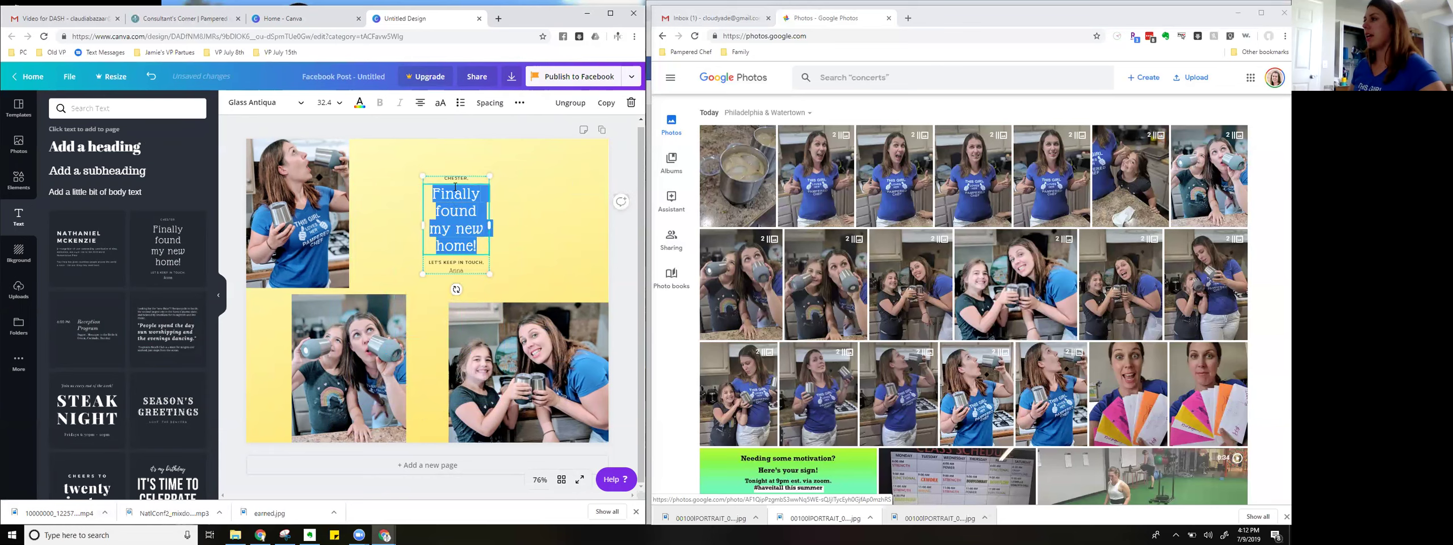
pyautogui.press('Escape')
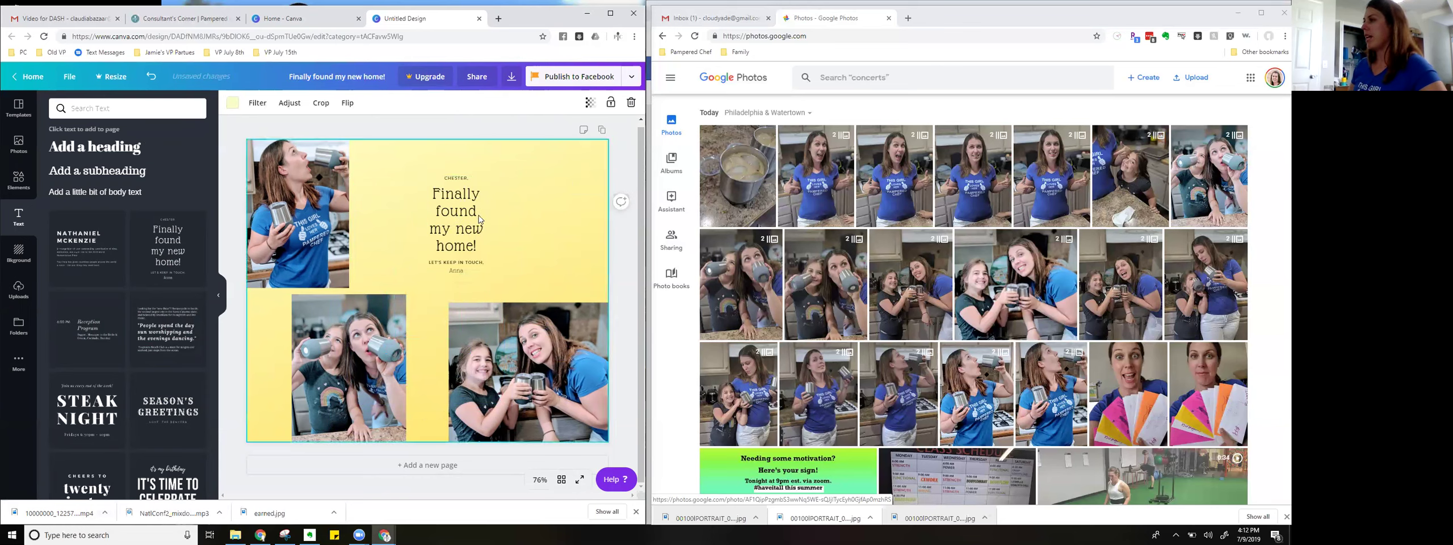
pyautogui.press('Delete')
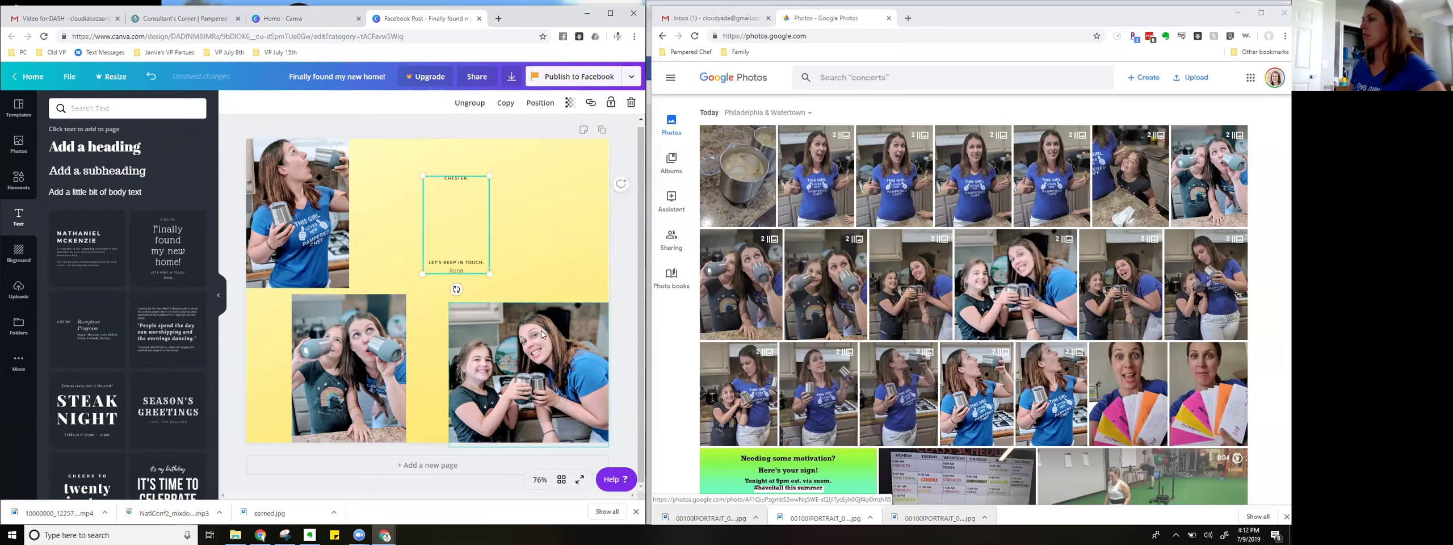
pyautogui.click(475, 199)
# Step: Replace the template text with a subheading reading 'Sale on our wine tumbers price'
pyautogui.click(476, 199)
pyautogui.press('Delete')
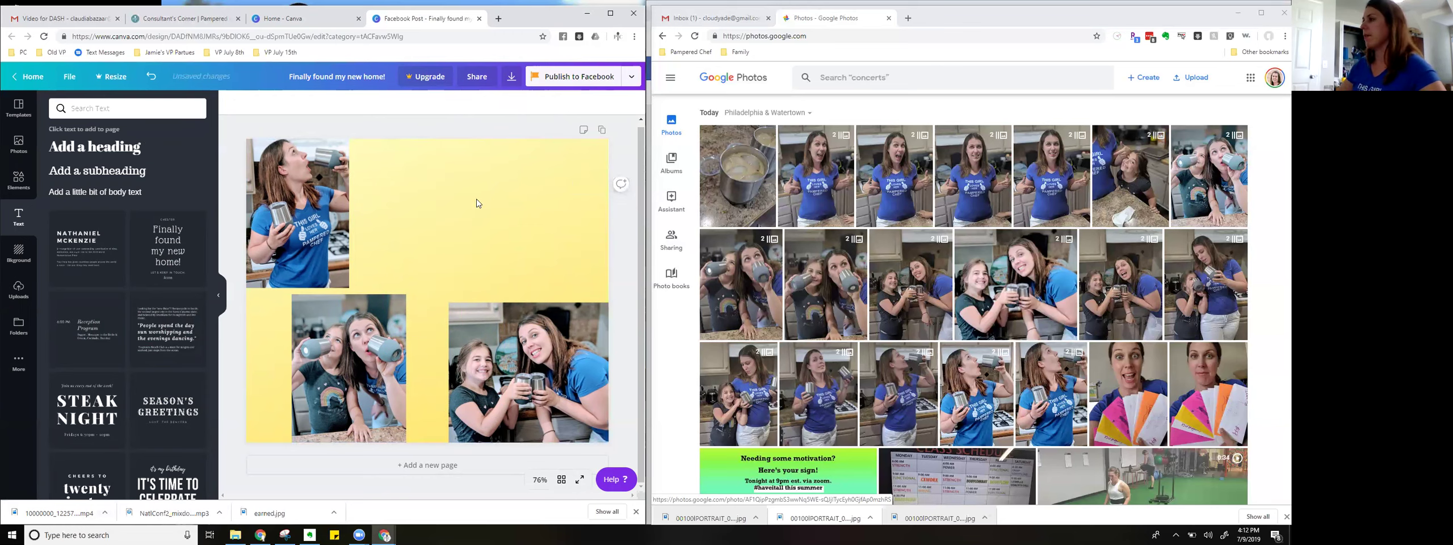
pyautogui.click(89, 172)
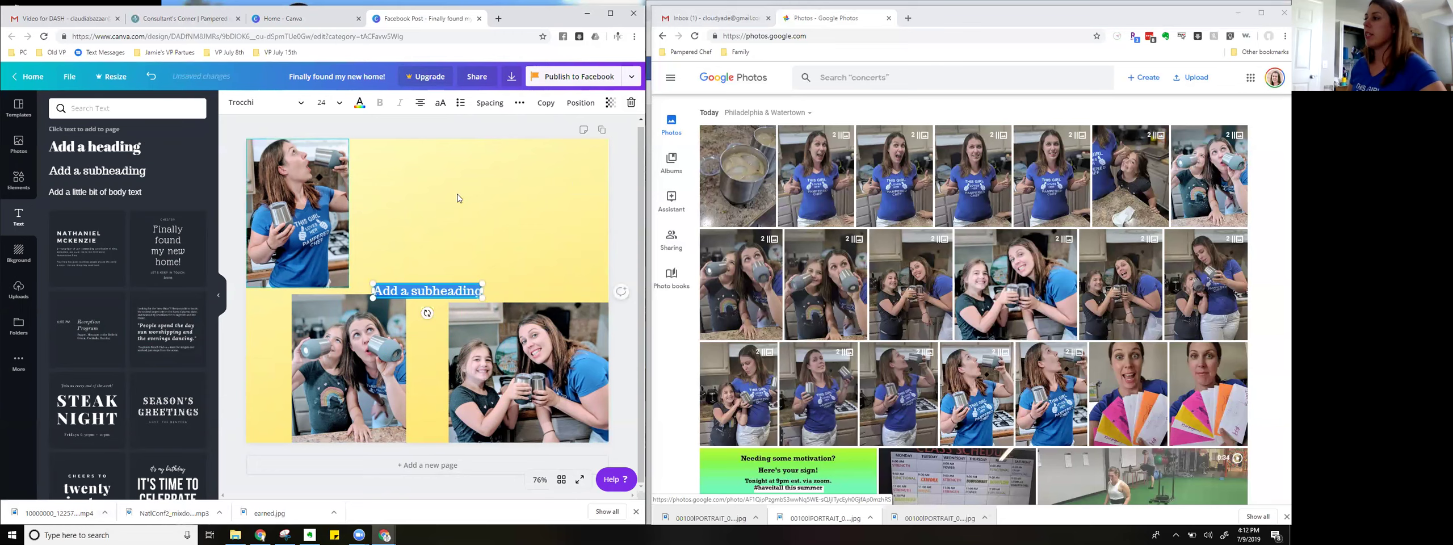
pyautogui.moveTo(431, 281); pyautogui.dragTo(456, 171)
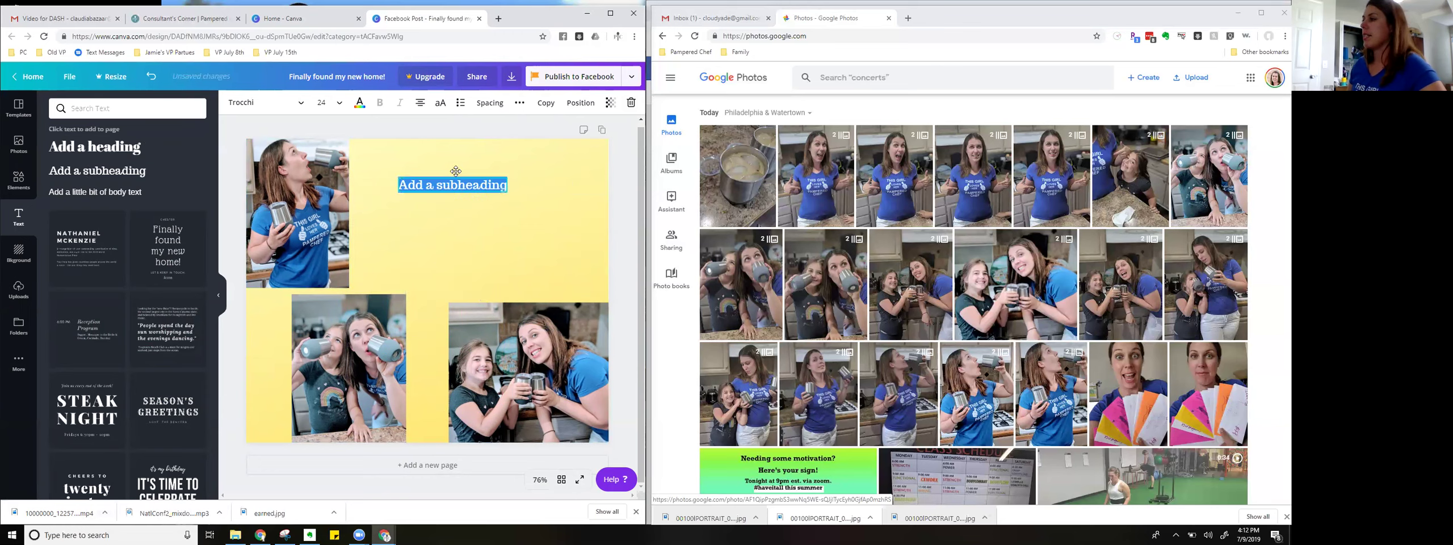
pyautogui.write('Sale')
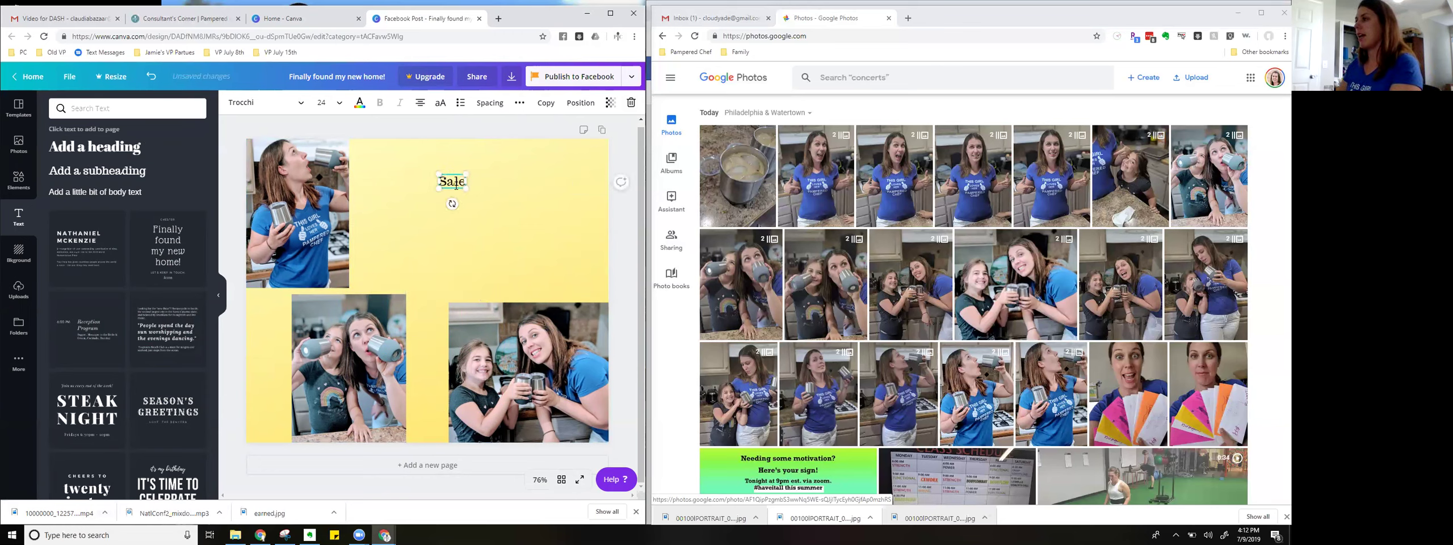
pyautogui.write(' on our wine tumbers priz')
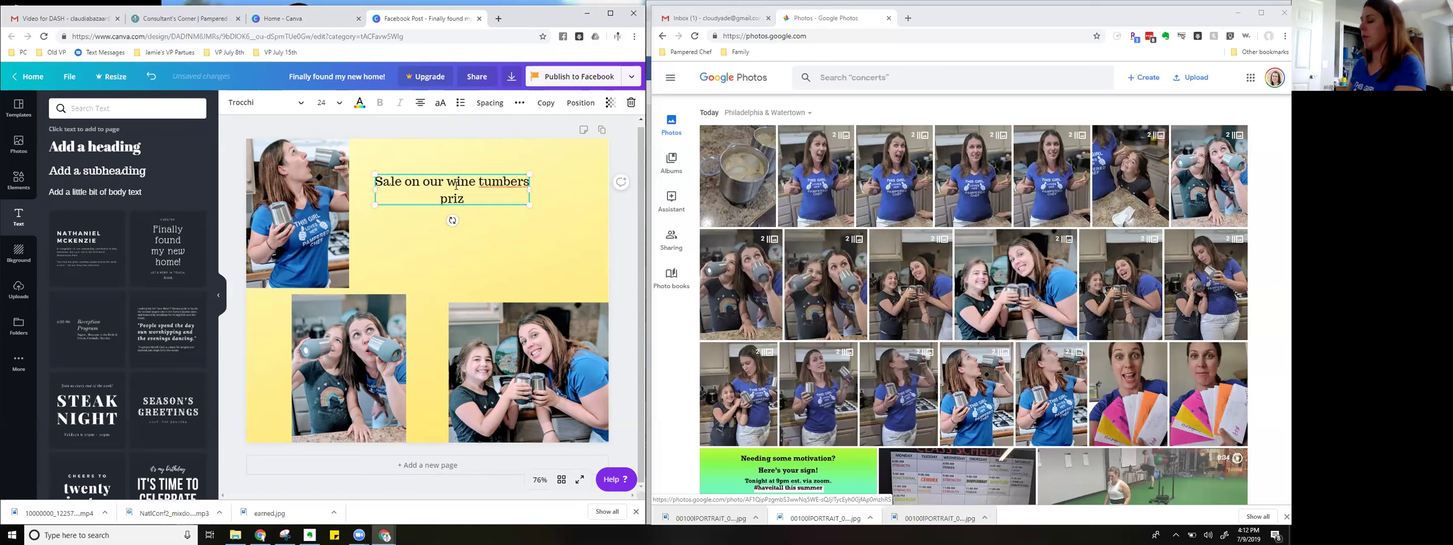
pyautogui.press('BackSpace')
pyautogui.write('ce')
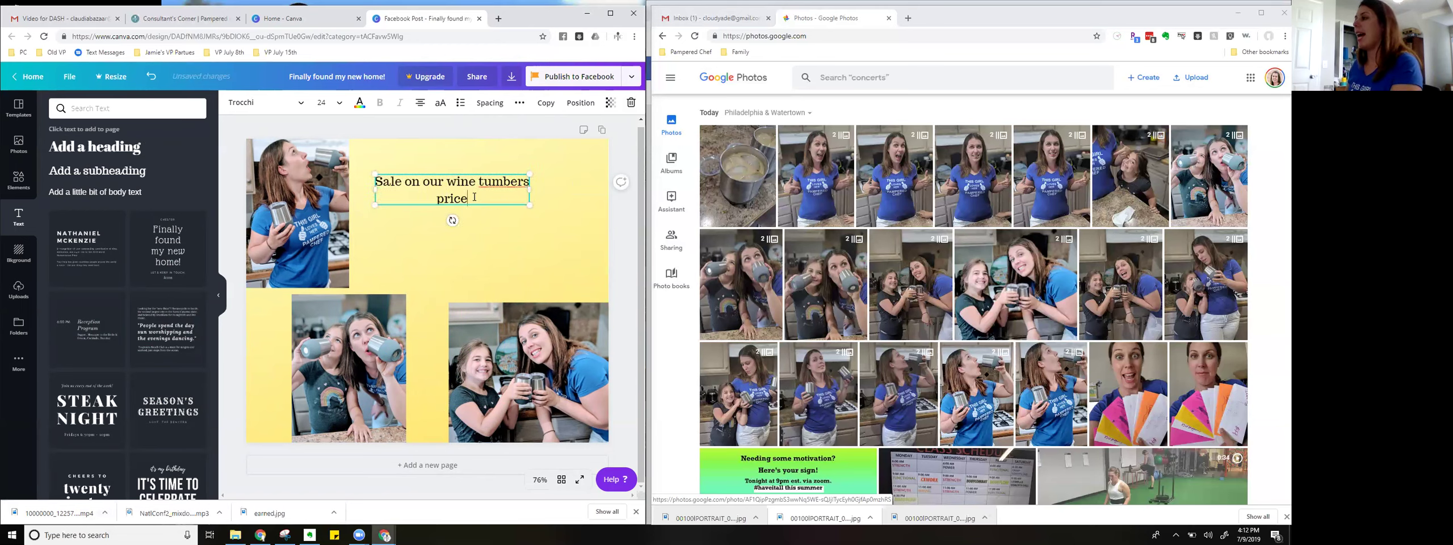
# Step: Select the whole caption and make its text purple
pyautogui.doubleClick(425, 198)
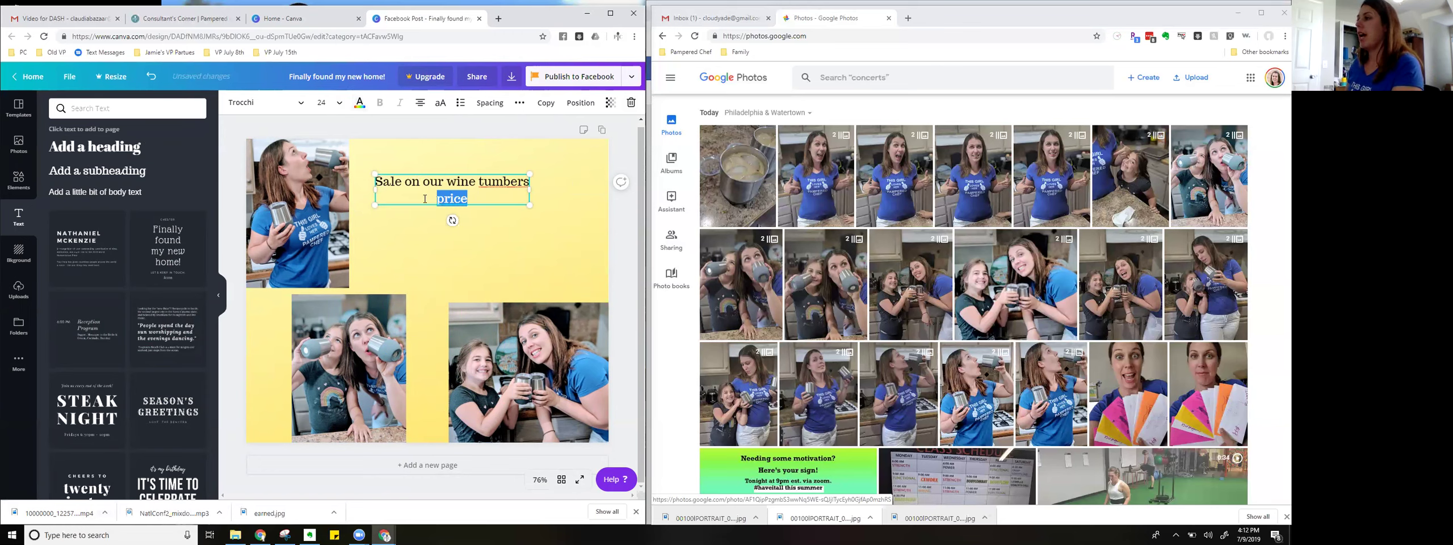
pyautogui.tripleClick(425, 189)
pyautogui.moveTo(493, 197); pyautogui.dragTo(372, 174)
pyautogui.click(363, 105)
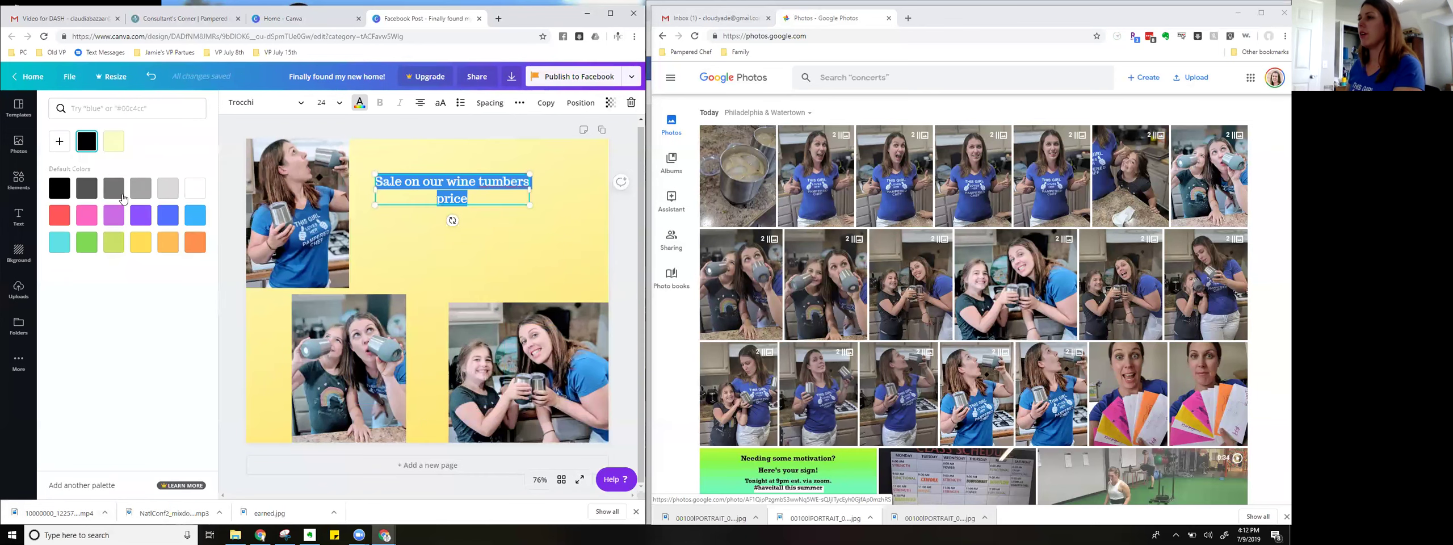
pyautogui.click(120, 216)
pyautogui.click(471, 198)
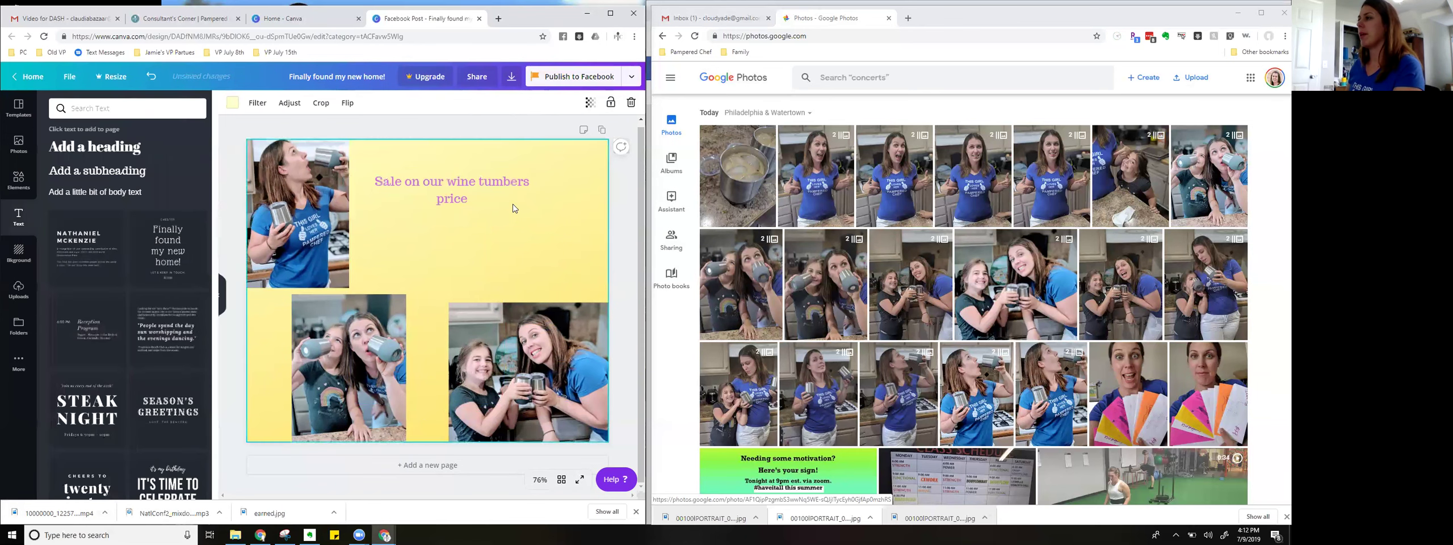
# Step: Reselect the caption text and set its font size to 32
pyautogui.doubleClick(469, 199)
pyautogui.click(469, 199)
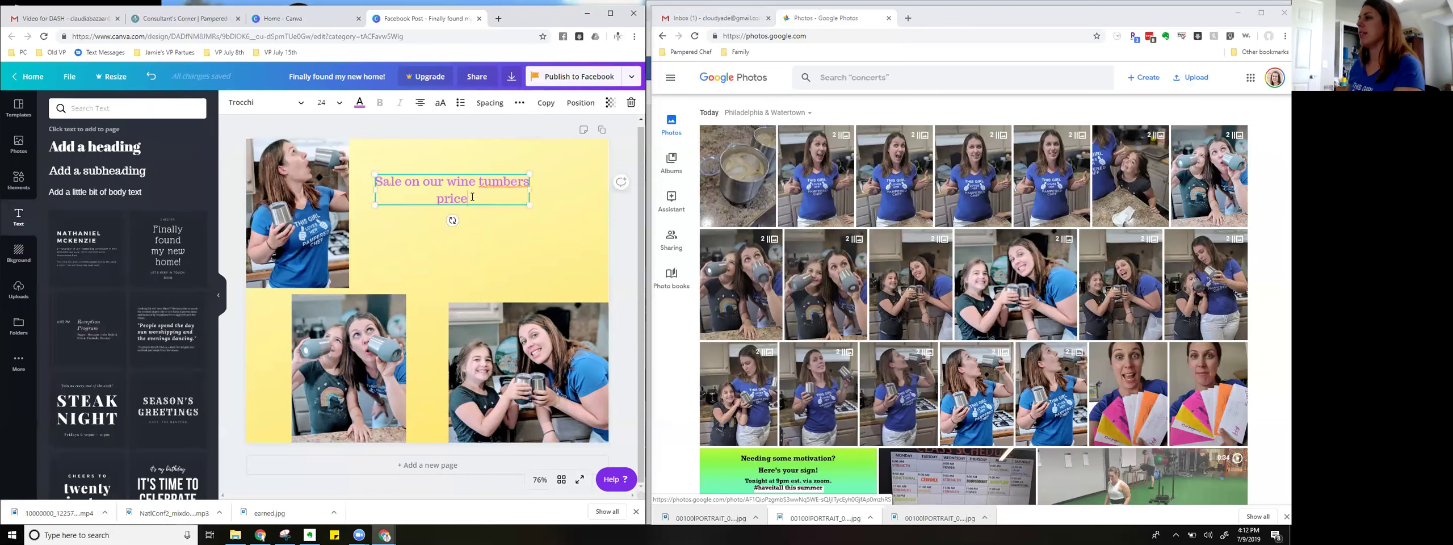
pyautogui.doubleClick(469, 199)
pyautogui.click(469, 199)
pyautogui.doubleClick(473, 198)
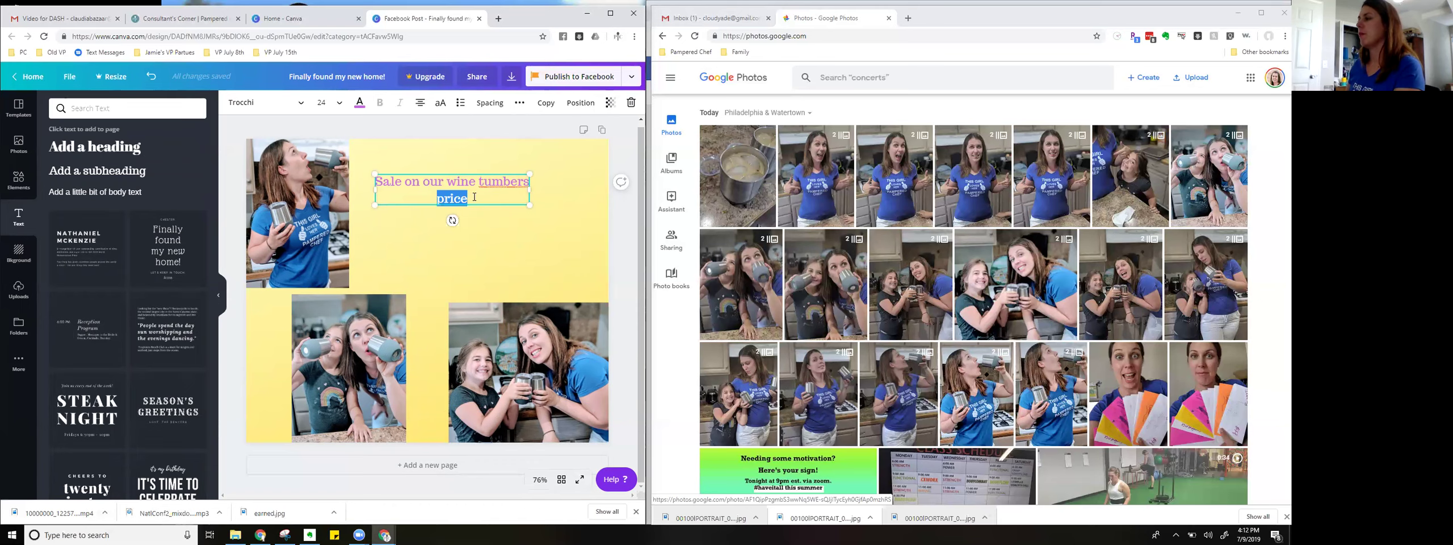
pyautogui.click(475, 197)
pyautogui.moveTo(470, 198); pyautogui.dragTo(369, 180)
pyautogui.click(328, 109)
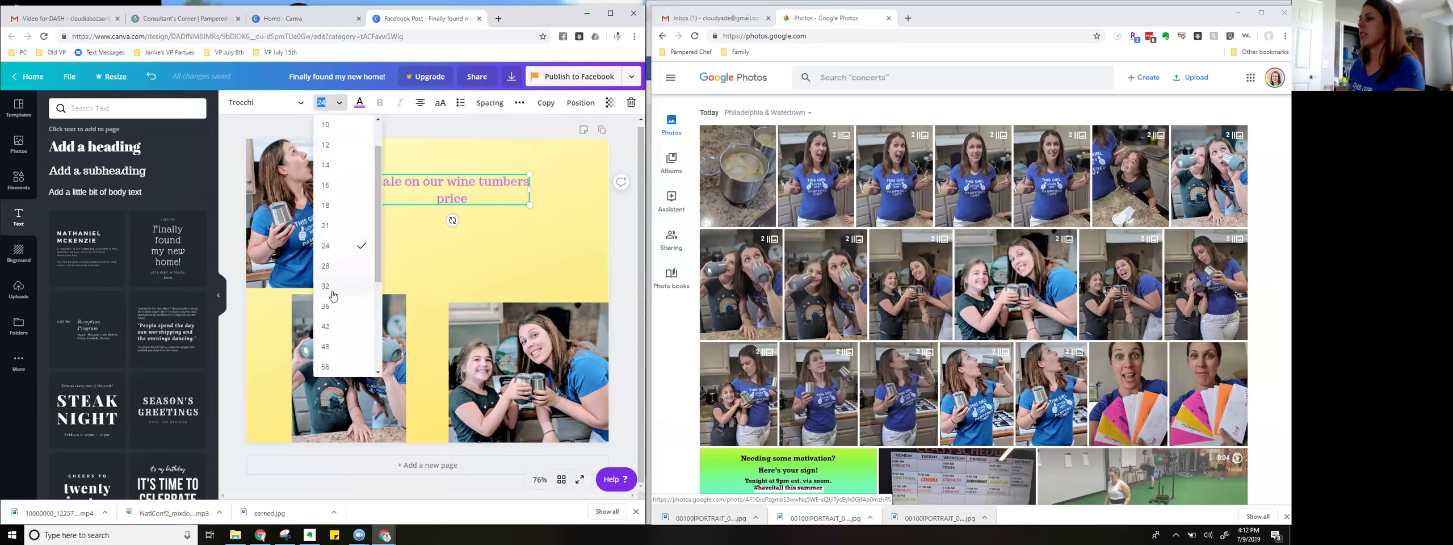
pyautogui.click(335, 244)
# Step: Change the caption font to Adumu Regular
pyautogui.click(271, 107)
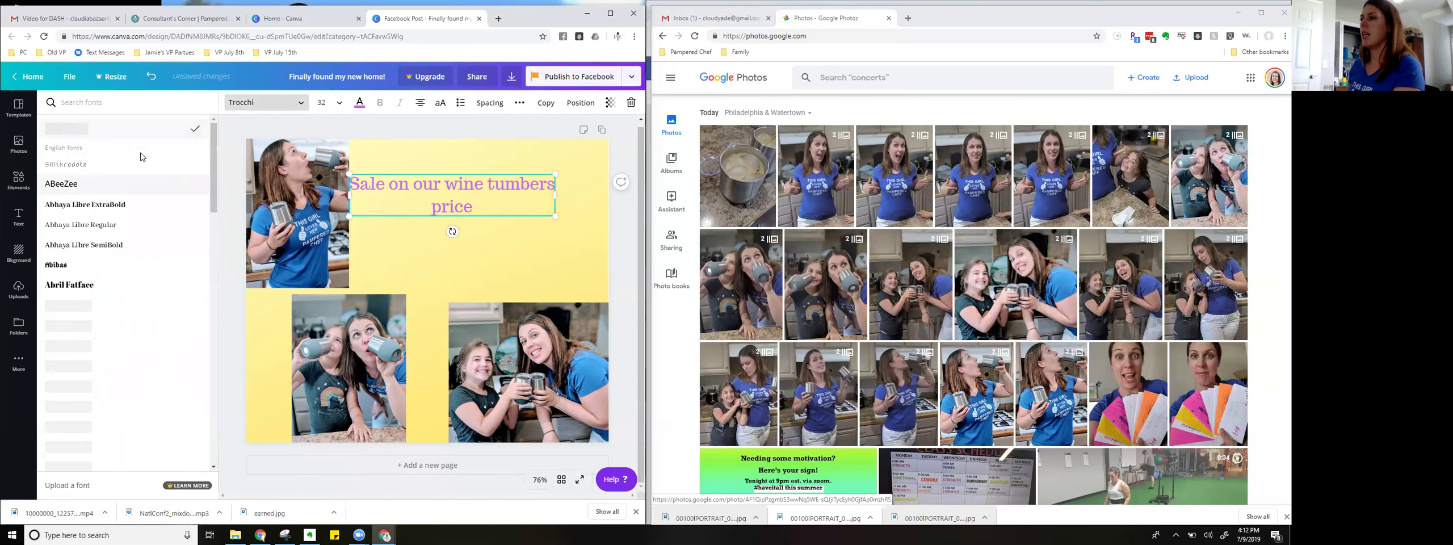
pyautogui.click(88, 348)
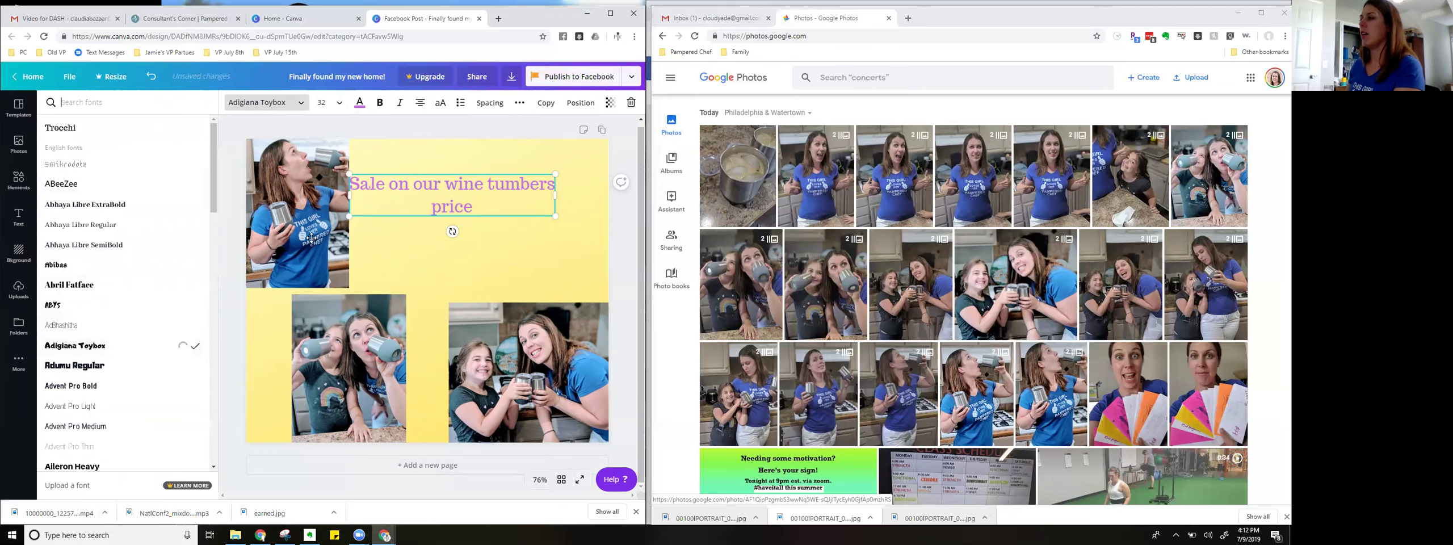
pyautogui.click(95, 368)
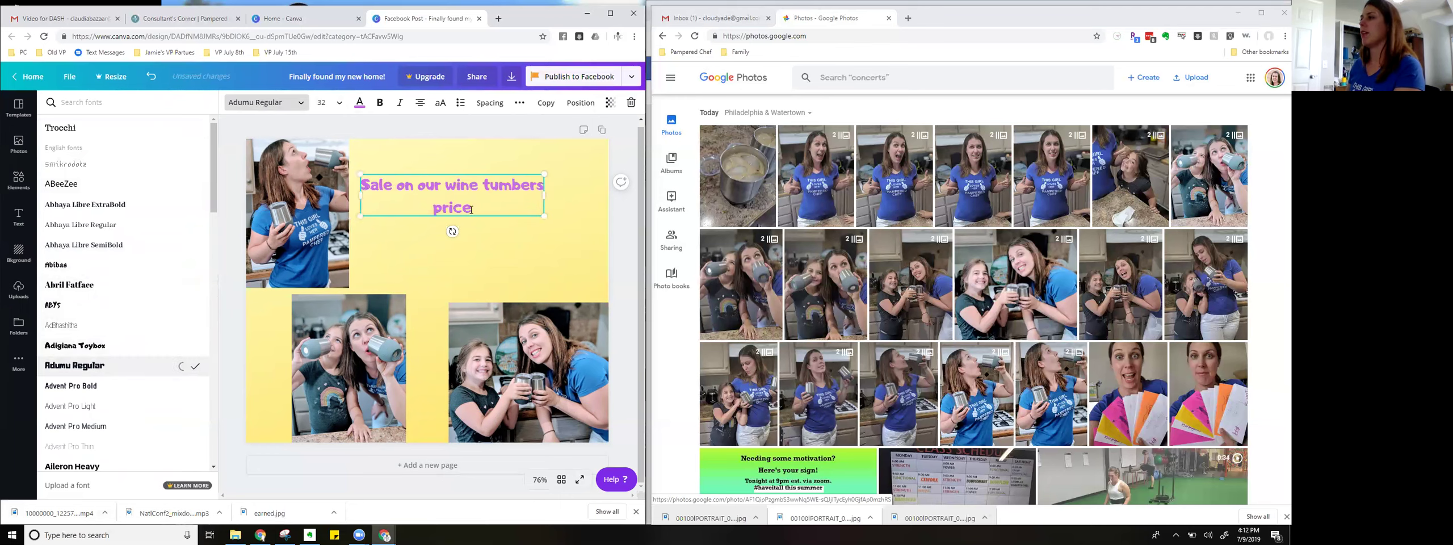
pyautogui.click(405, 252)
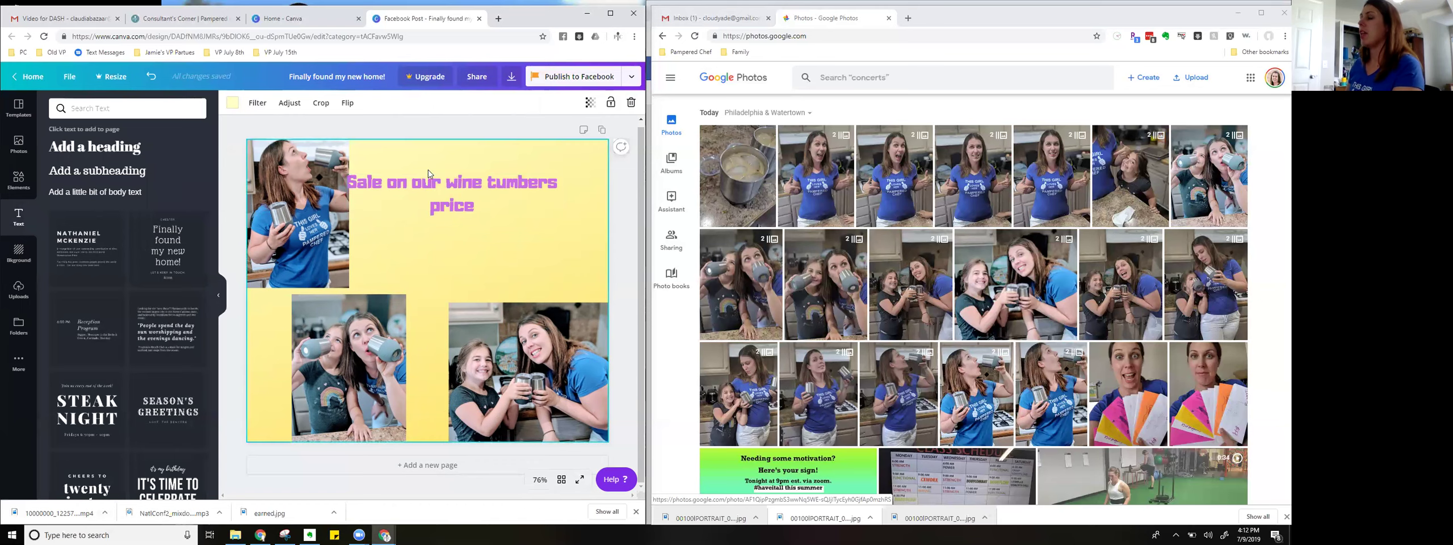
# Step: Search Elements for 'wine' and place a small wine-glass icon beside the caption
pyautogui.click(19, 181)
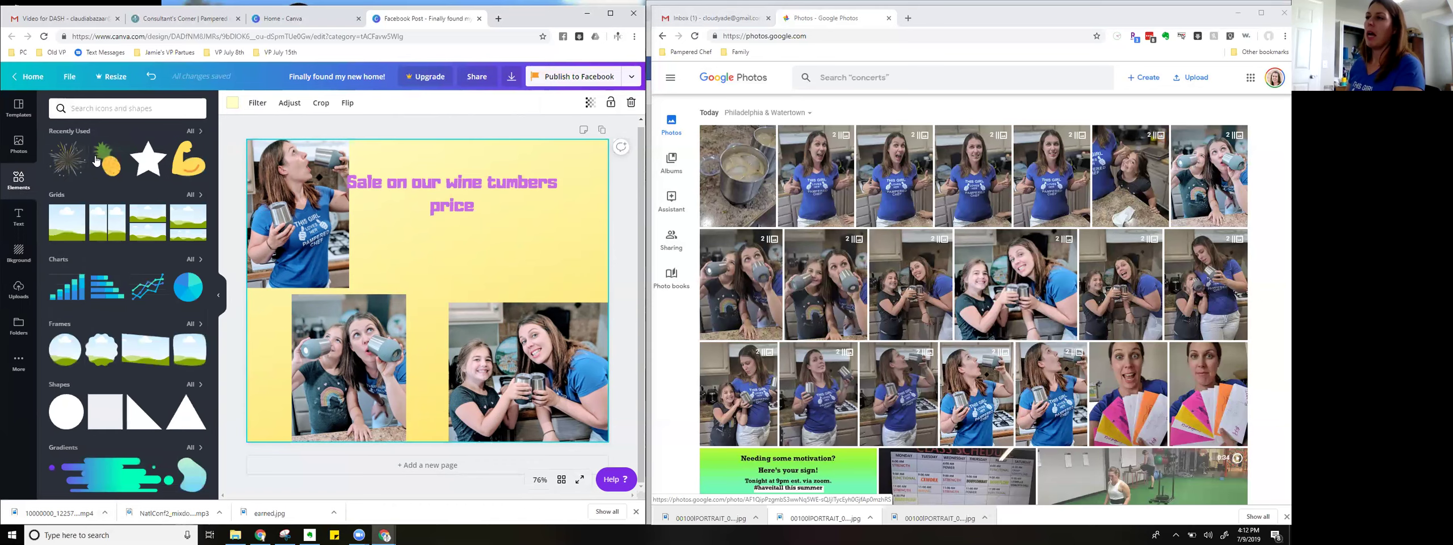
pyautogui.click(120, 110)
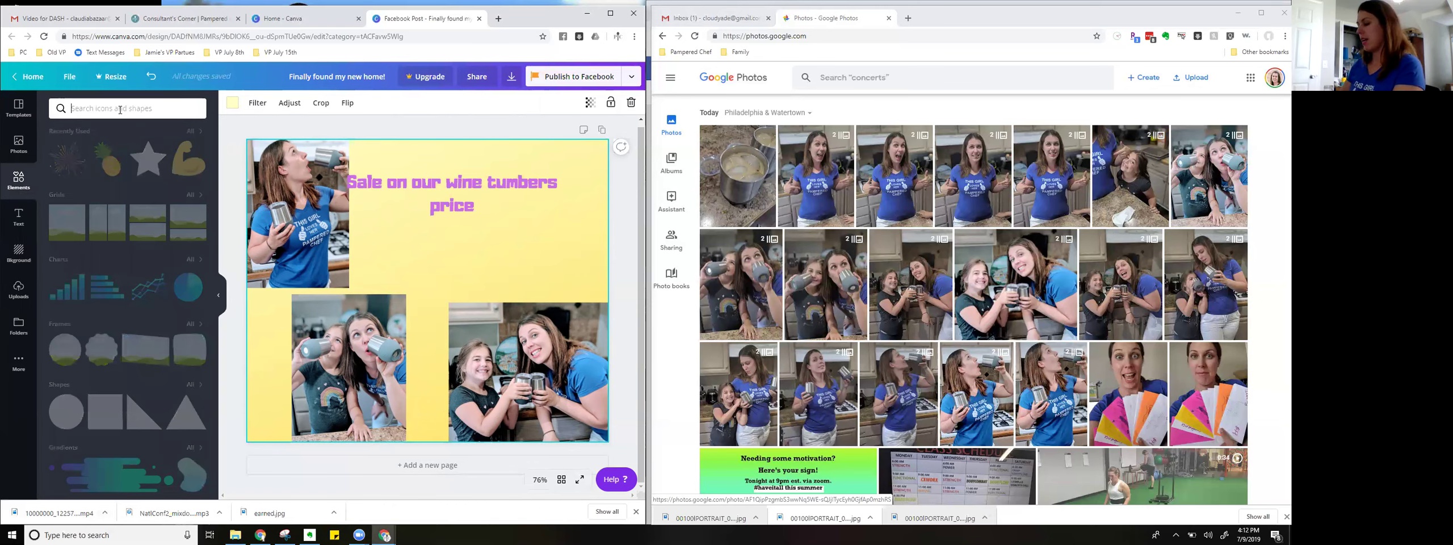
pyautogui.write('wine')
pyautogui.press('Return')
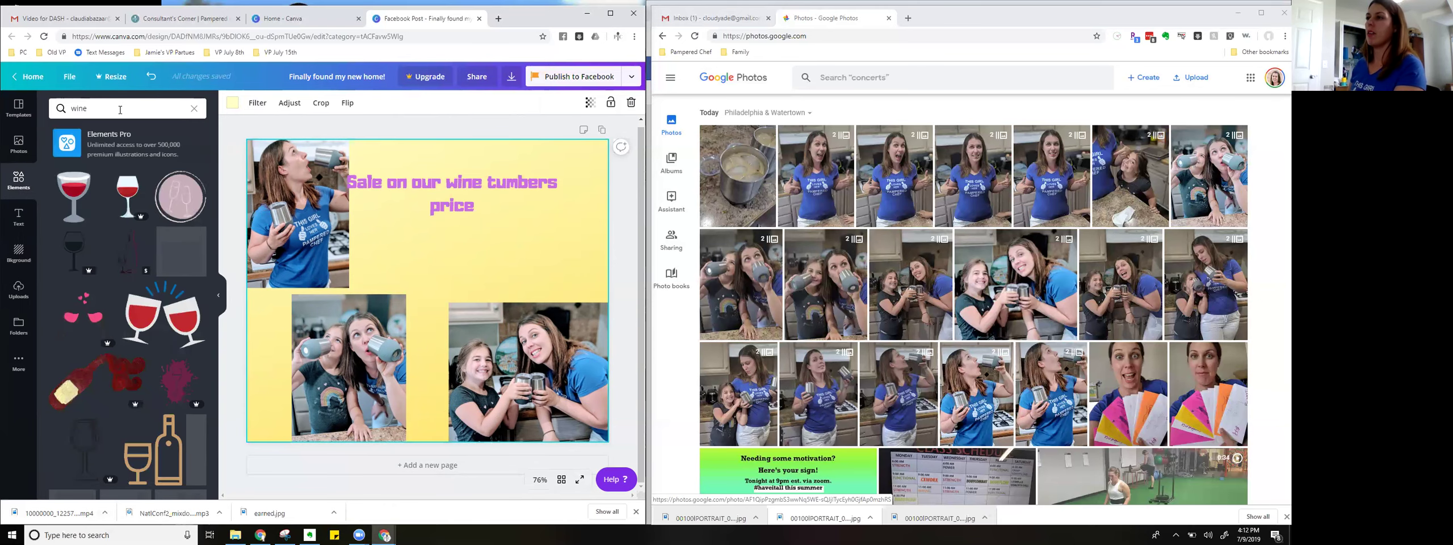
pyautogui.moveTo(140, 219)
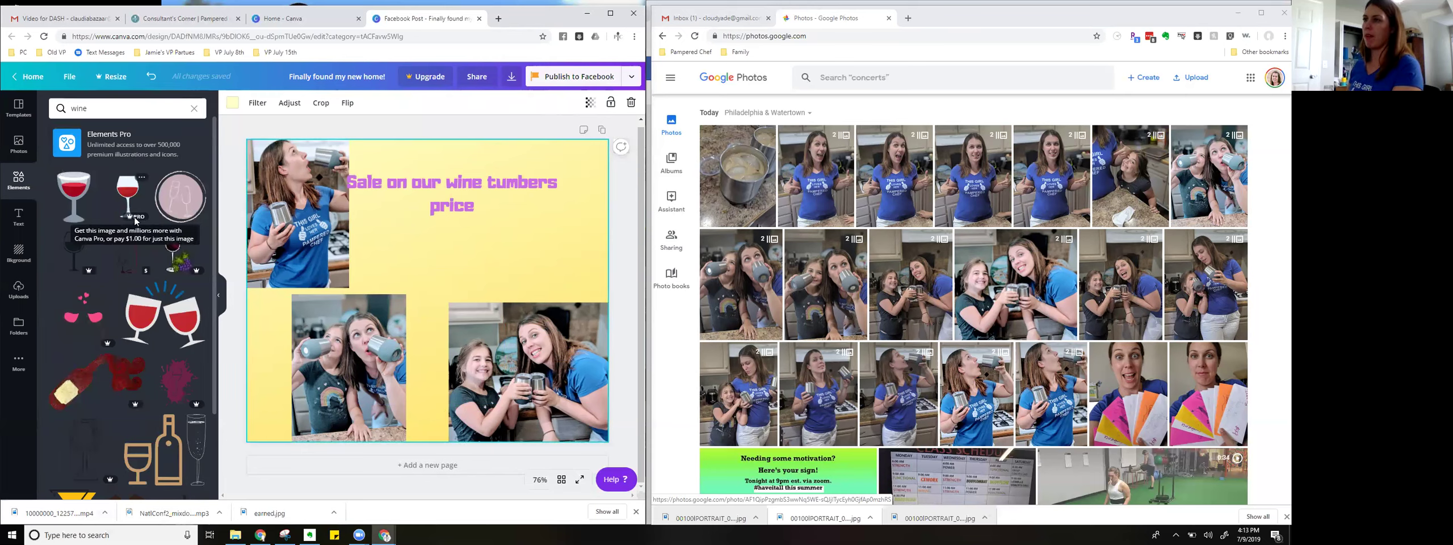
pyautogui.click(81, 196)
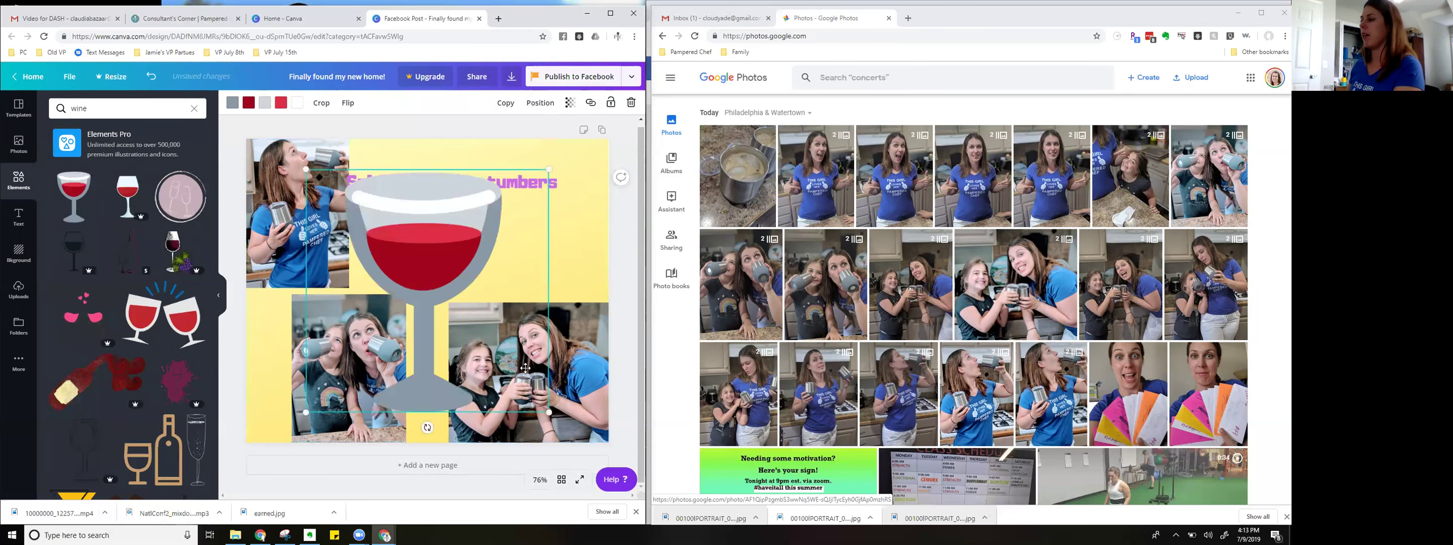
pyautogui.moveTo(550, 412); pyautogui.dragTo(623, 222)
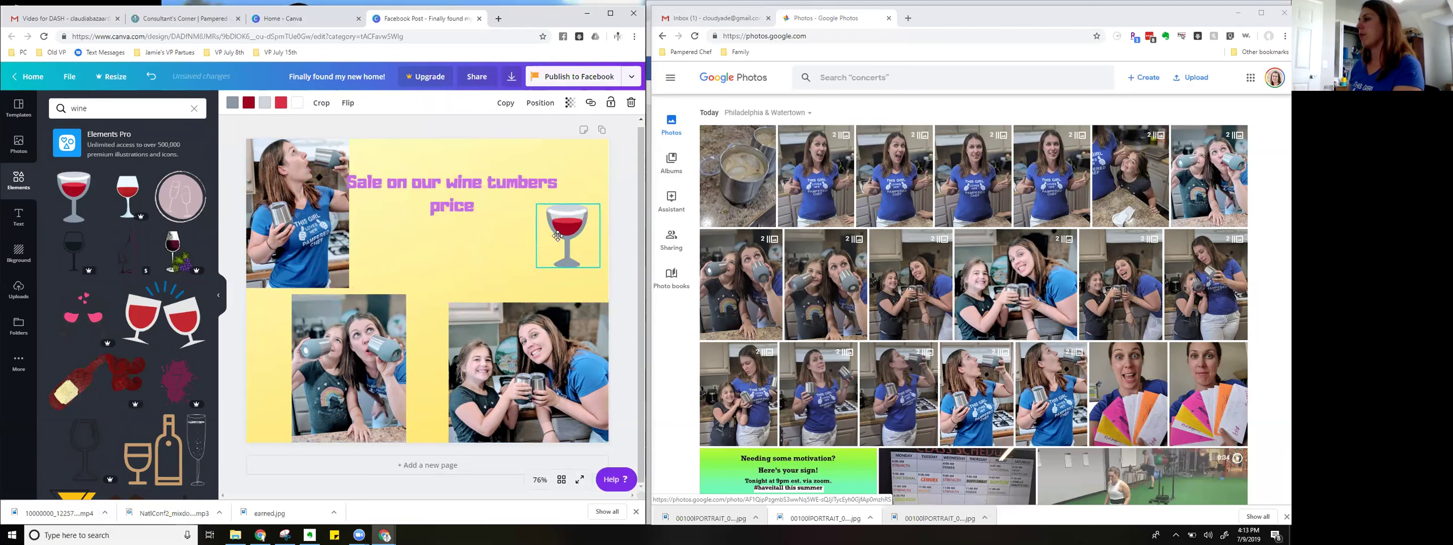
# Step: Search for 'coffee' and place a small coffee-cup icon below the caption
pyautogui.click(98, 109)
pyautogui.write('coffee')
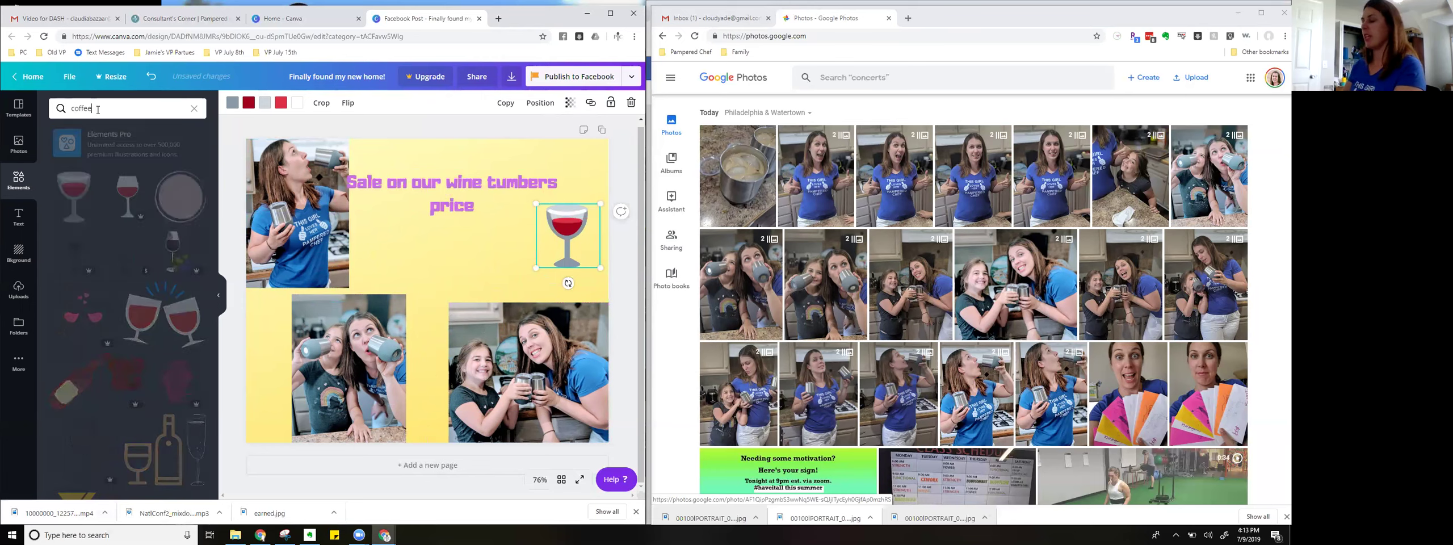
pyautogui.press('Return')
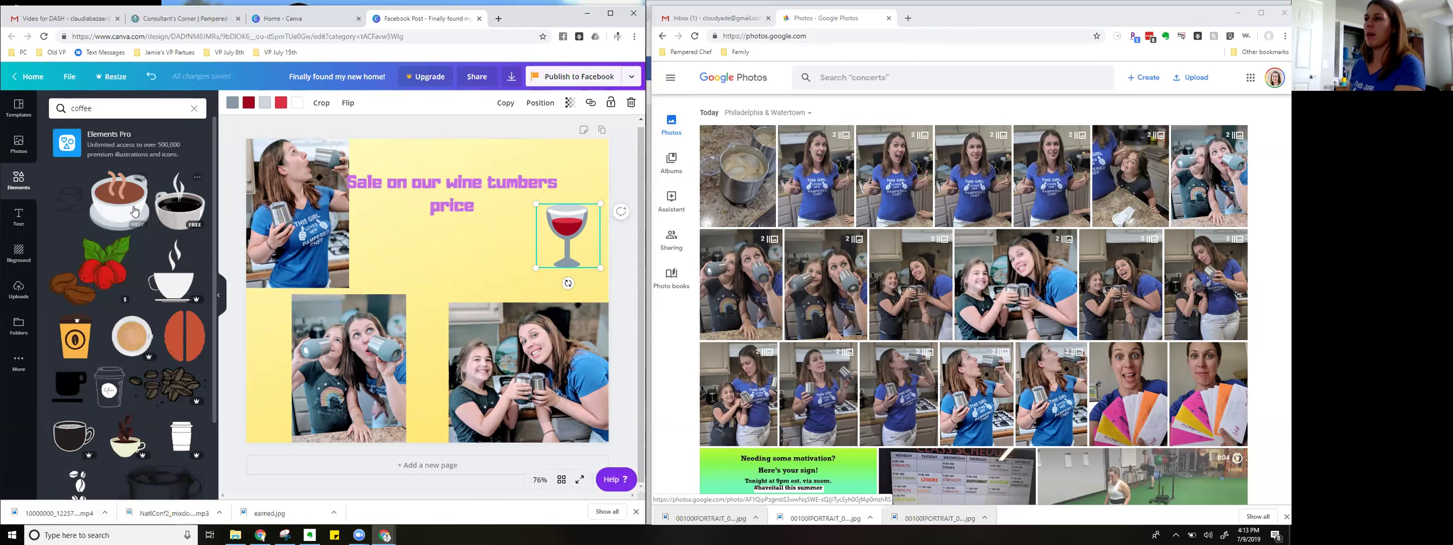
pyautogui.click(139, 209)
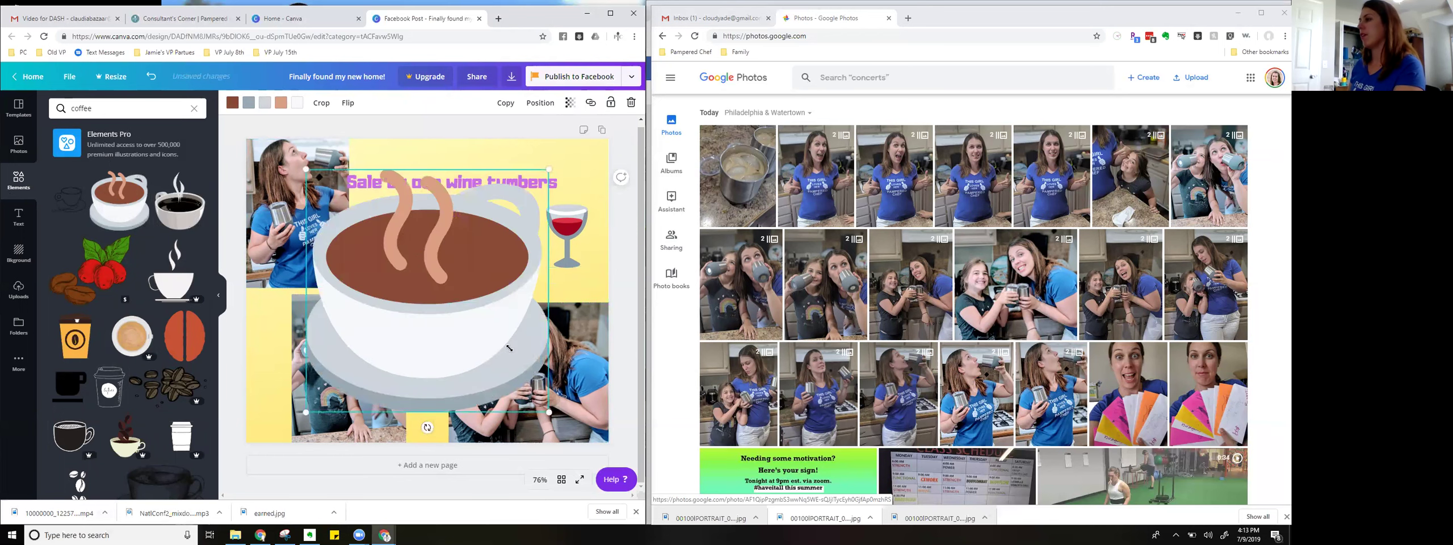
pyautogui.moveTo(554, 413); pyautogui.dragTo(395, 248)
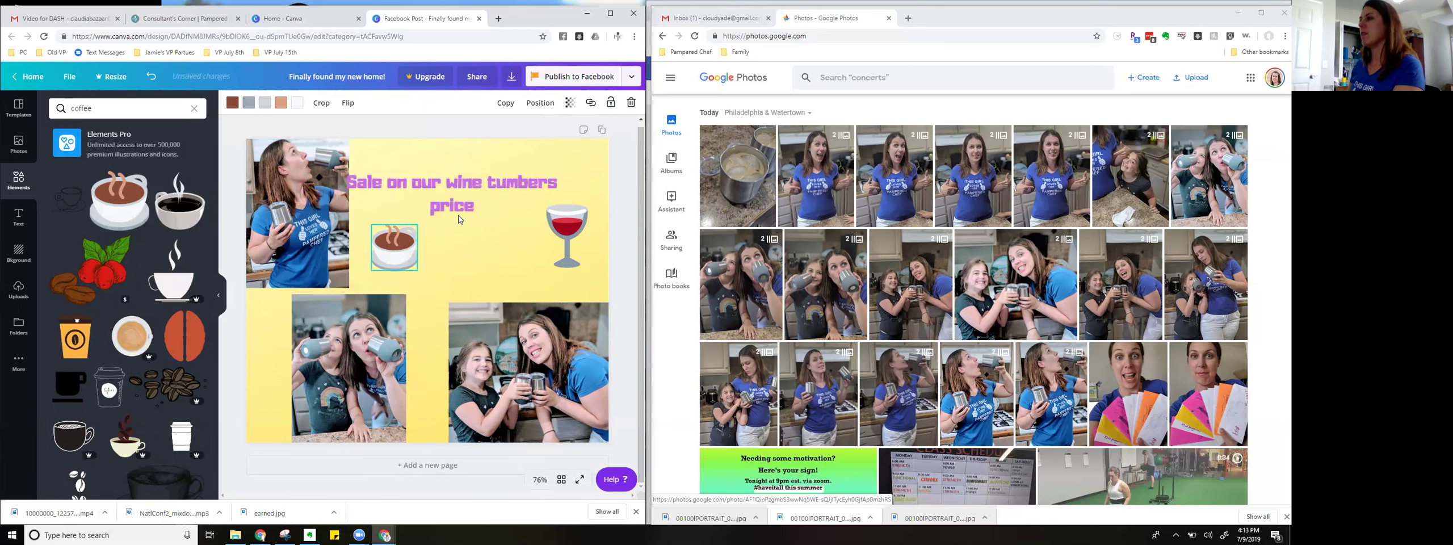
pyautogui.click(342, 81)
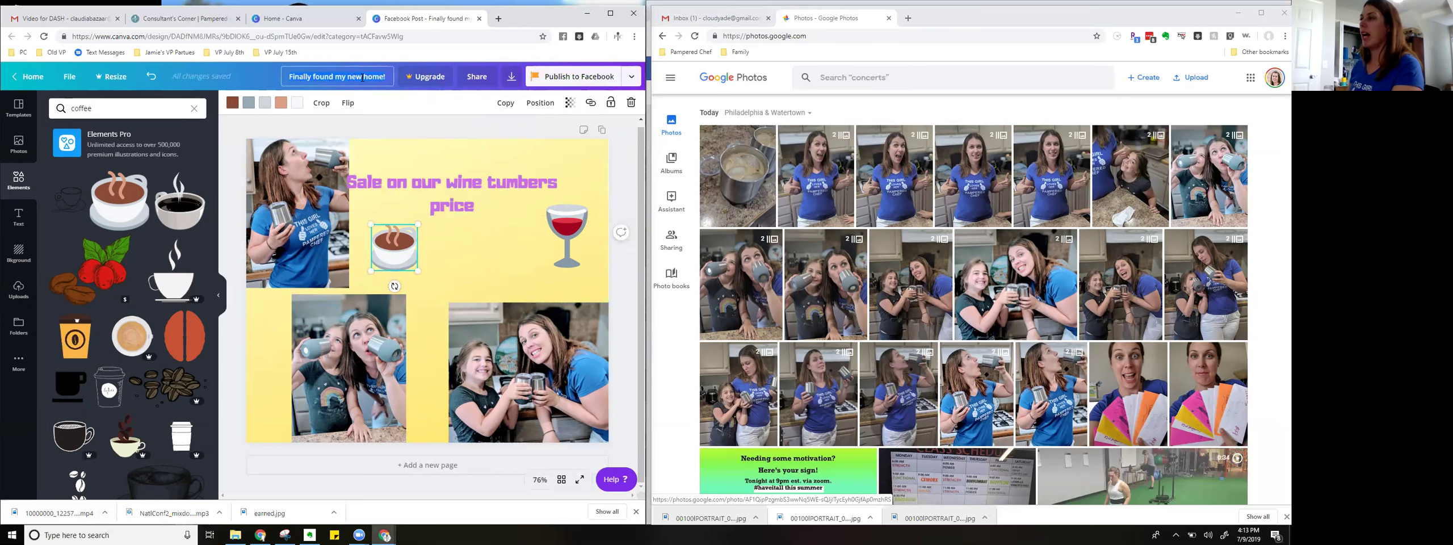
pyautogui.click(512, 76)
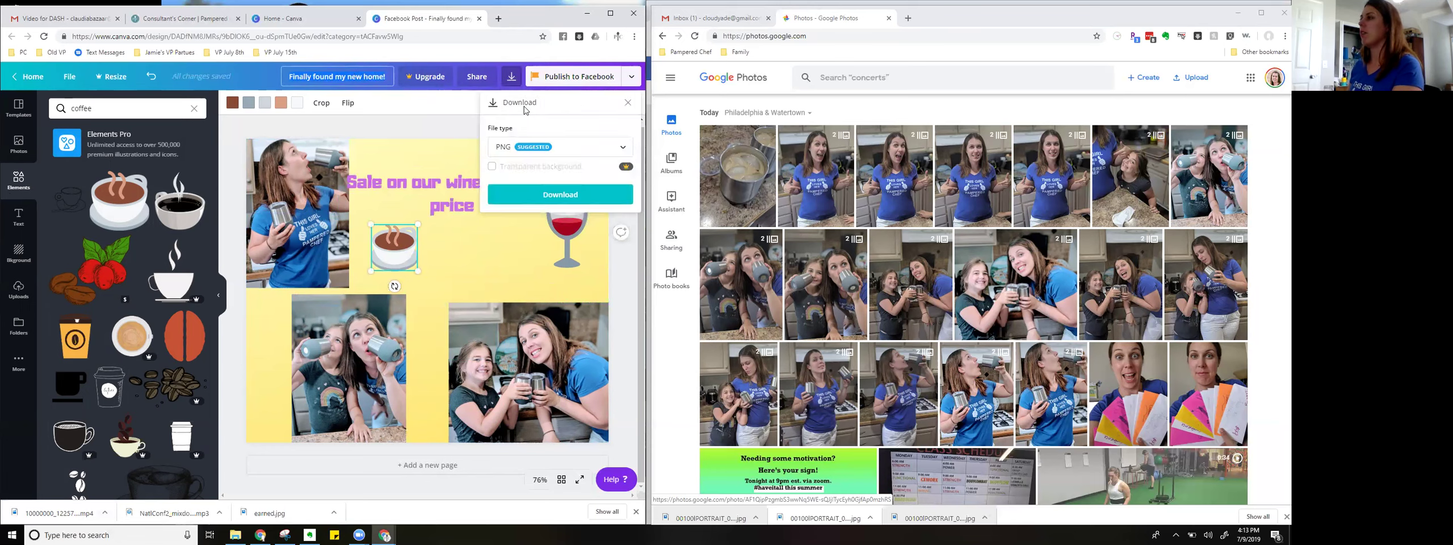
pyautogui.click(521, 149)
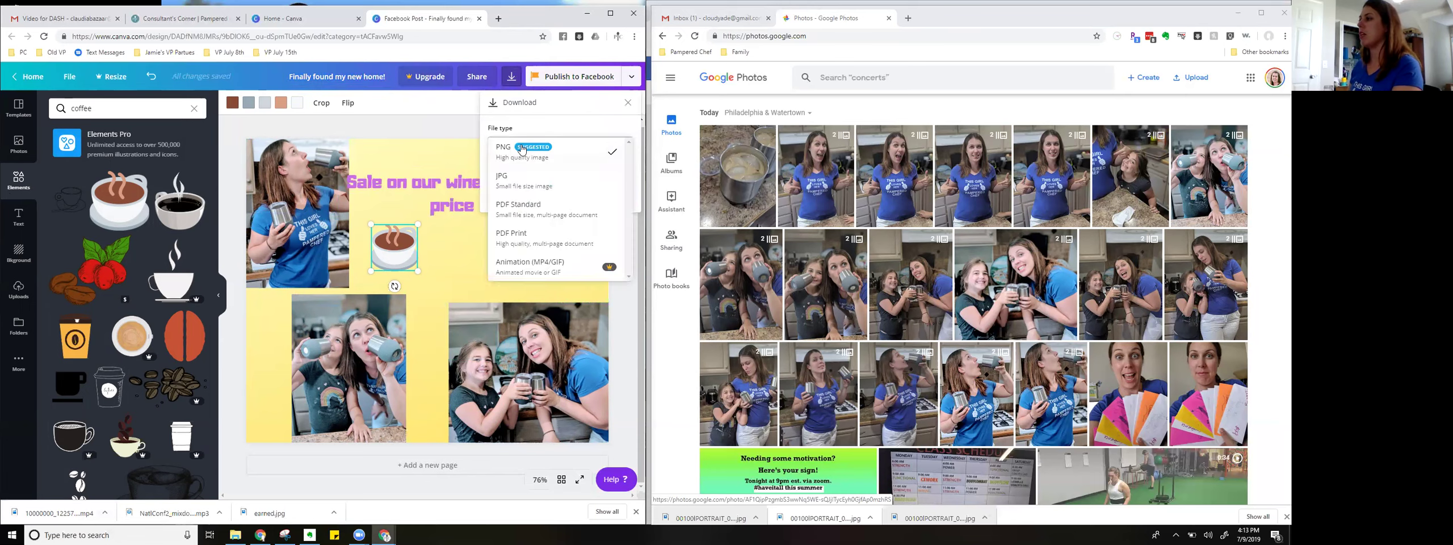
pyautogui.click(551, 151)
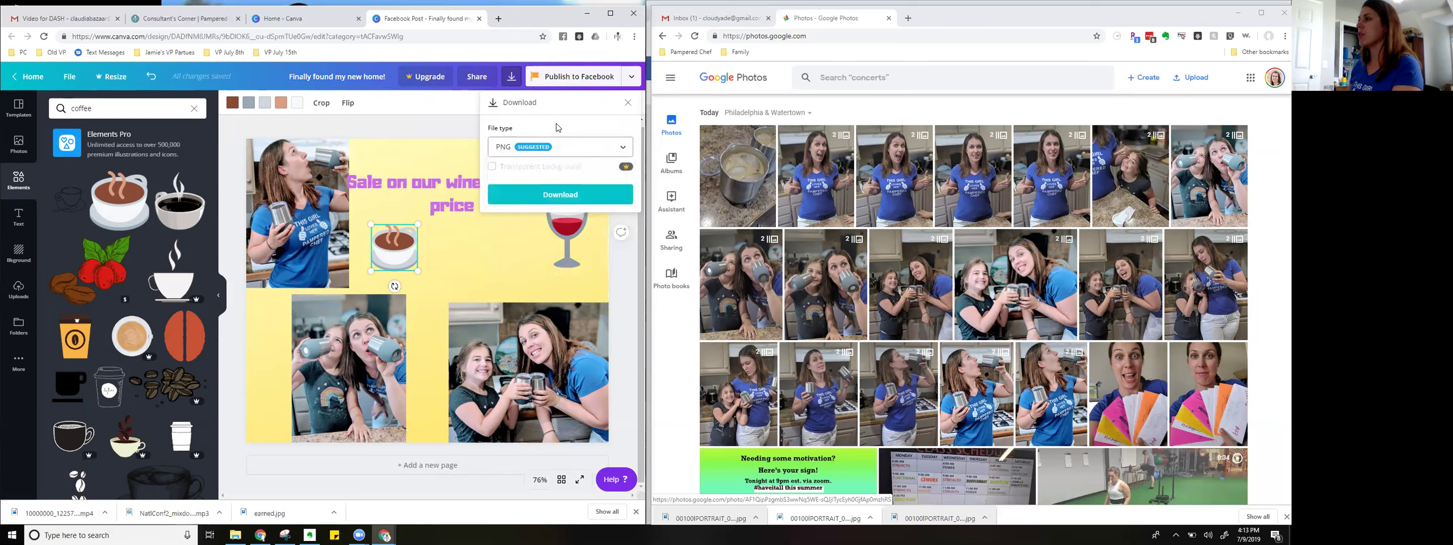
pyautogui.click(443, 122)
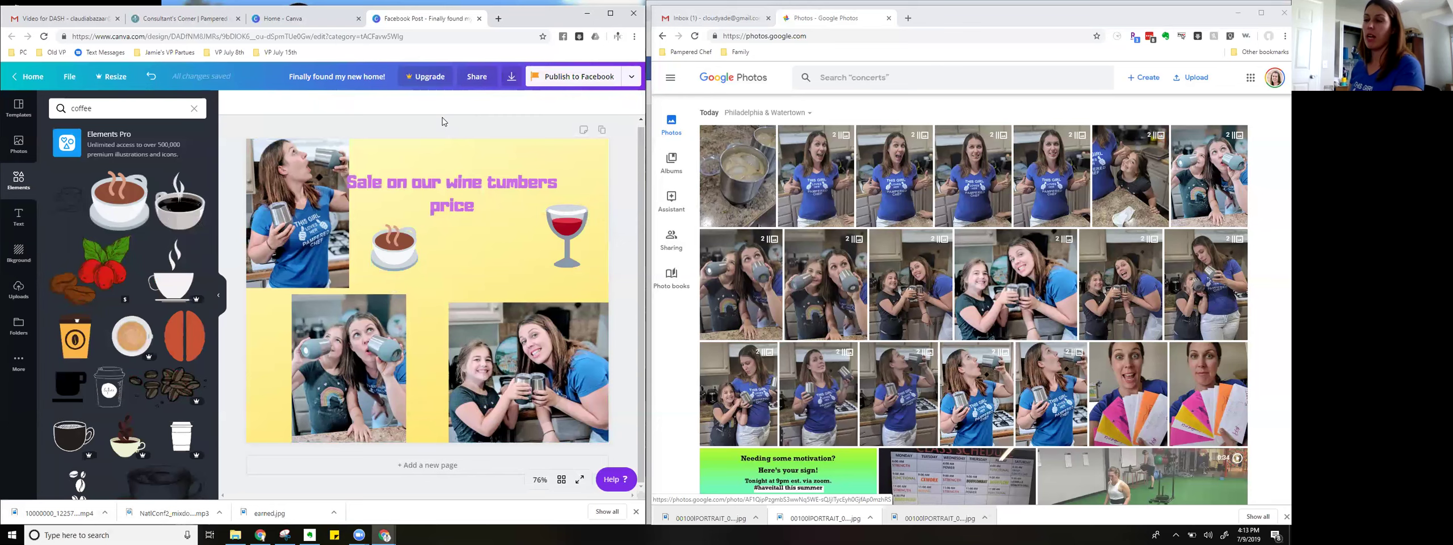